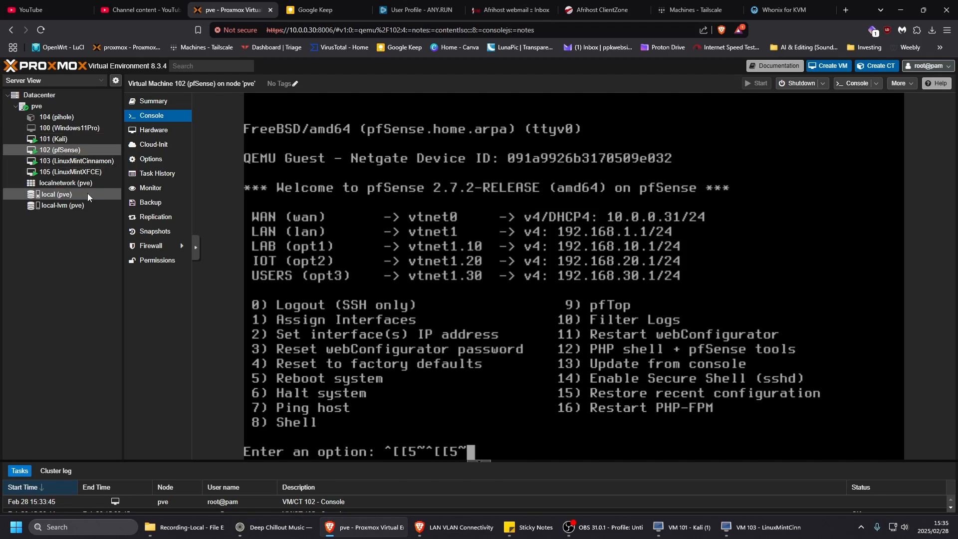
Step: View the consoles of the Kali, LinuxMintCinnamon and LinuxMintXFCE virtual machines in turn
left_click(73, 139)
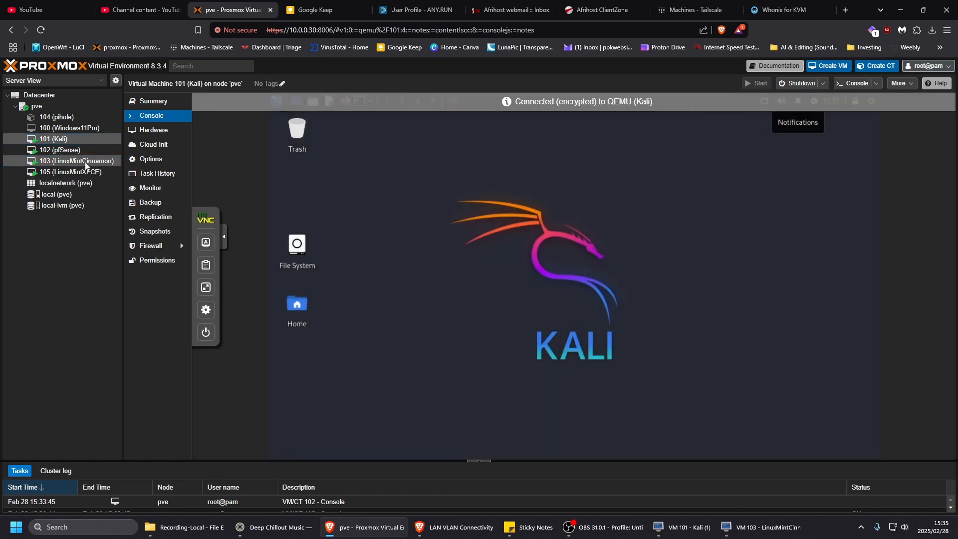
left_click(86, 163)
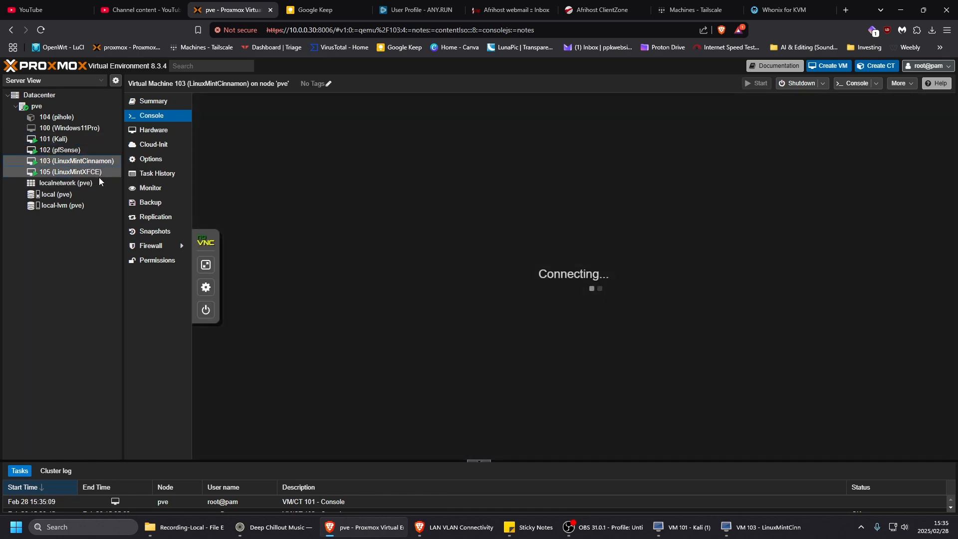
left_click(92, 172)
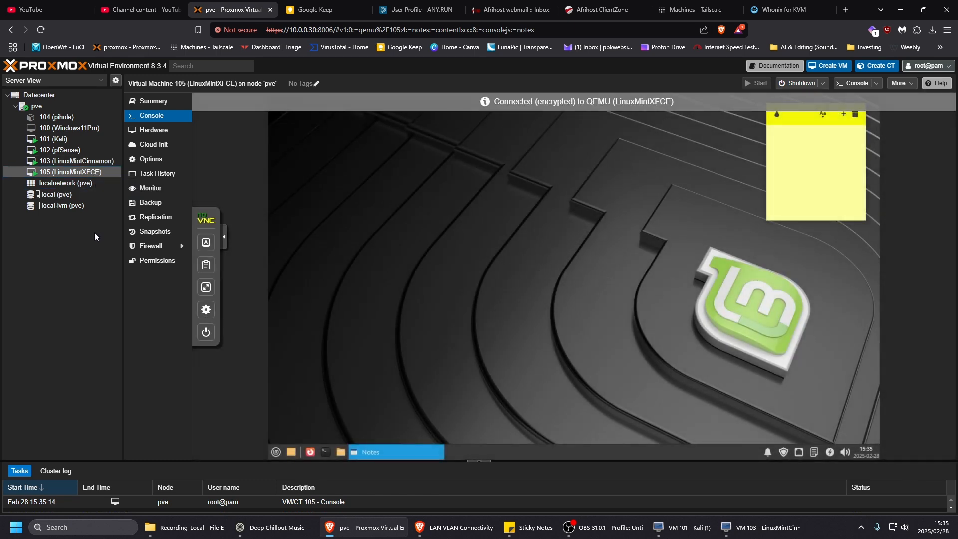
Step: Check the network device VLAN tags in the hardware settings of the Kali, LinuxMintCinnamon and LinuxMintXFCE machines
left_click(79, 140)
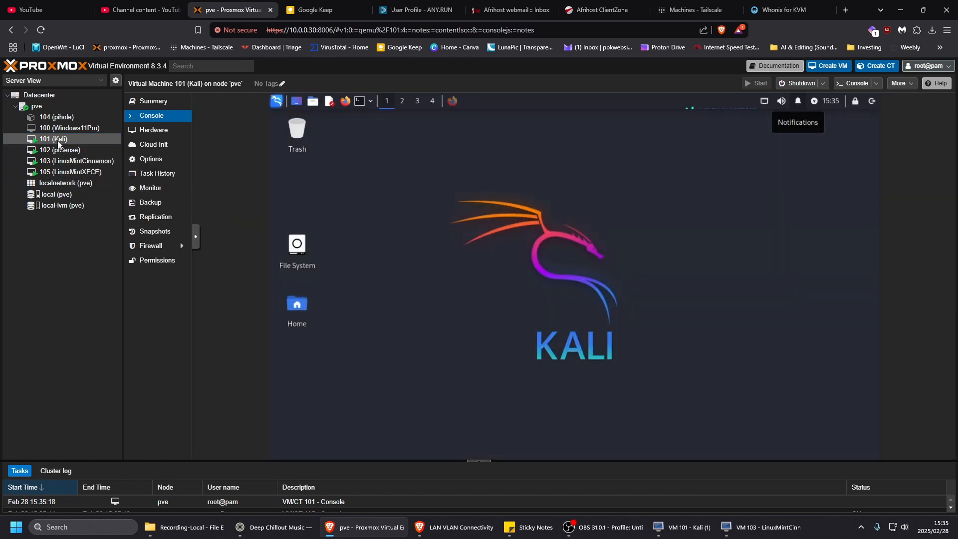
left_click(159, 130)
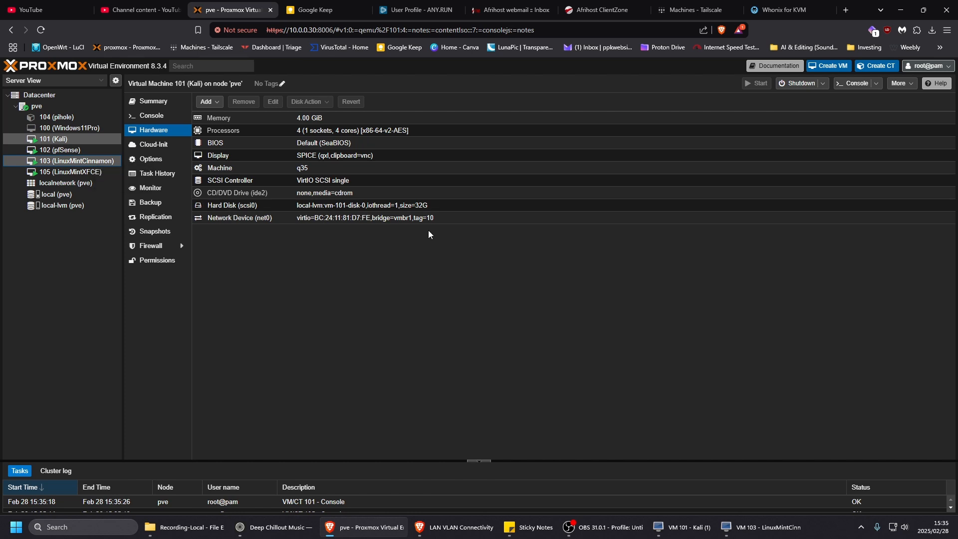
left_click(98, 163)
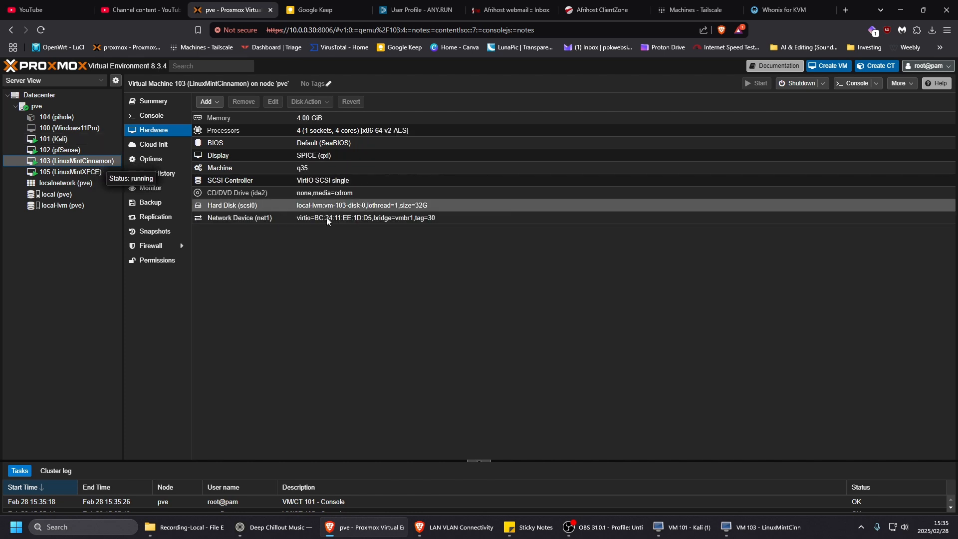
left_click(94, 173)
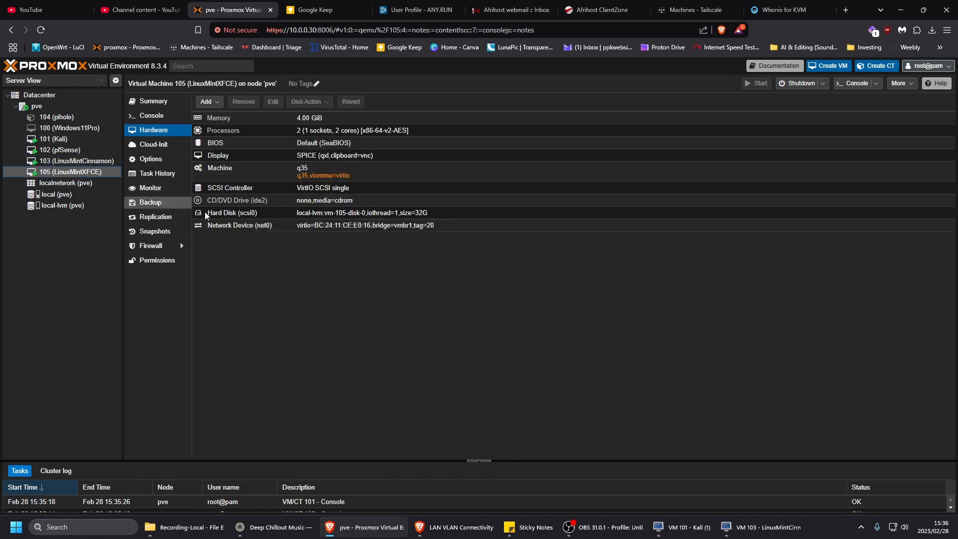
Step: Return to the Kali virtual machine's console and show its separate remote viewer window in full screen
left_click(78, 138)
left_click(165, 117)
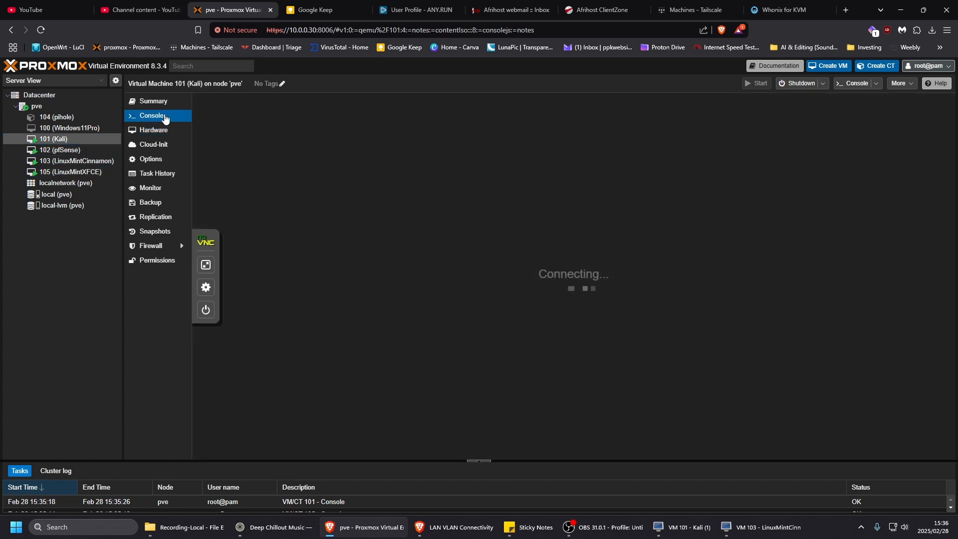
mouse_move(739, 525)
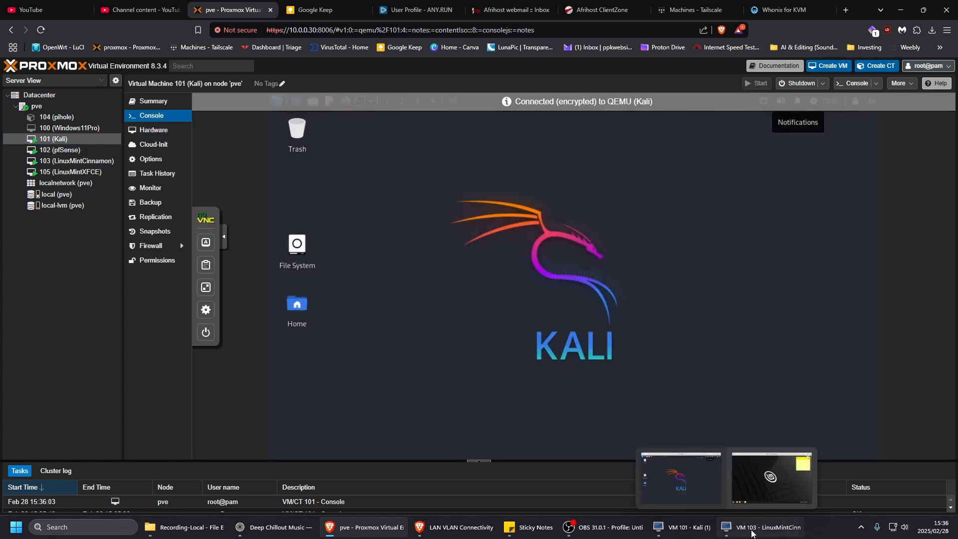
left_click(692, 530)
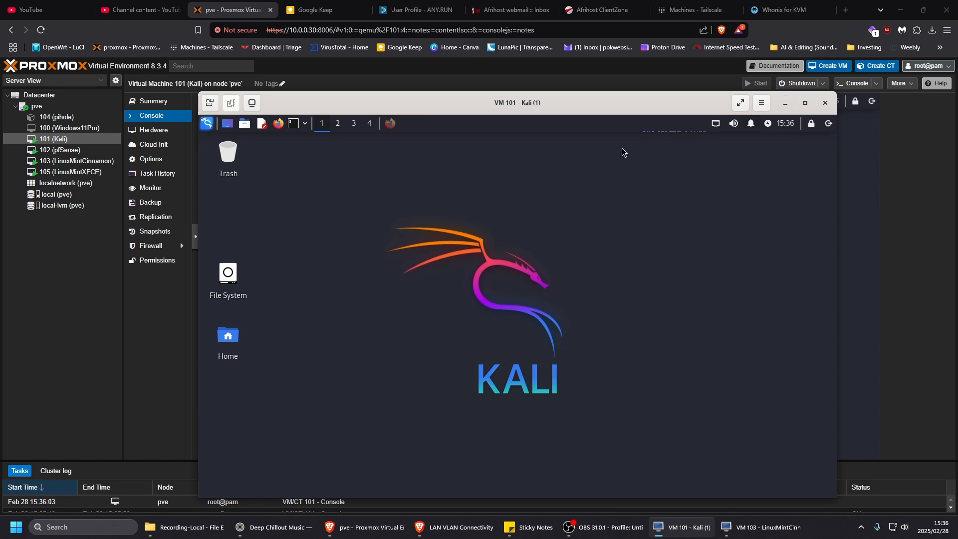
left_click_drag(617, 105, 654, 102)
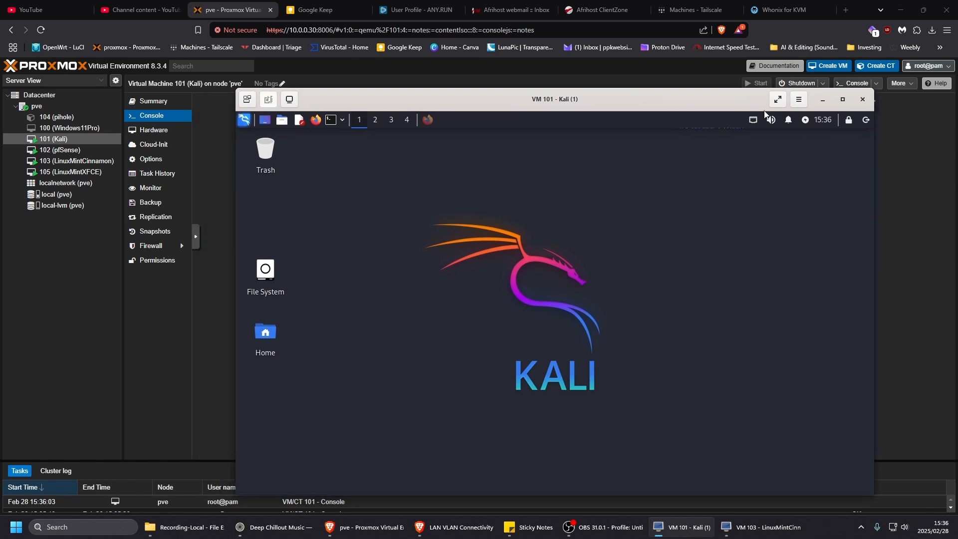
left_click(778, 99)
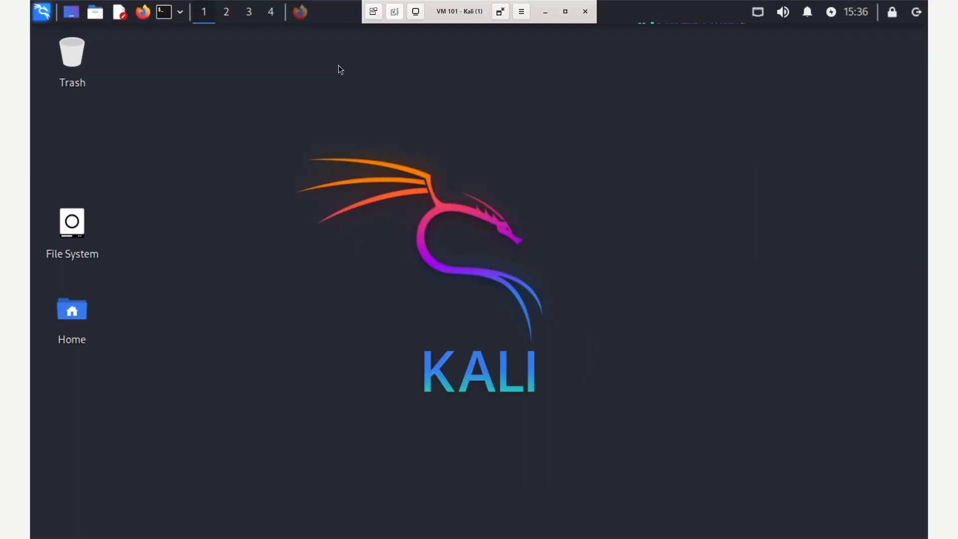
Step: Bring up the pfSense web interface in Kali's Firefox and go to the list of VLAN interfaces
left_click(300, 12)
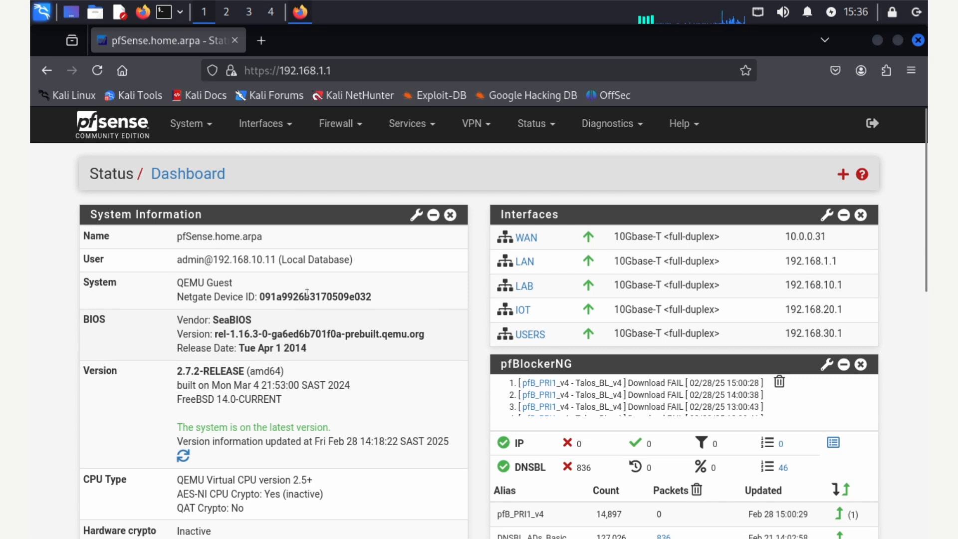
left_click(265, 129)
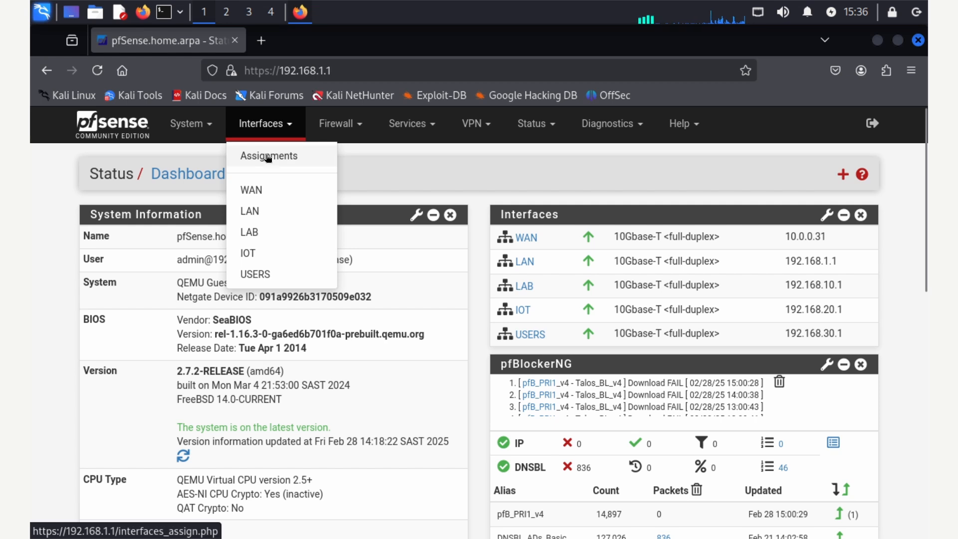
left_click(267, 156)
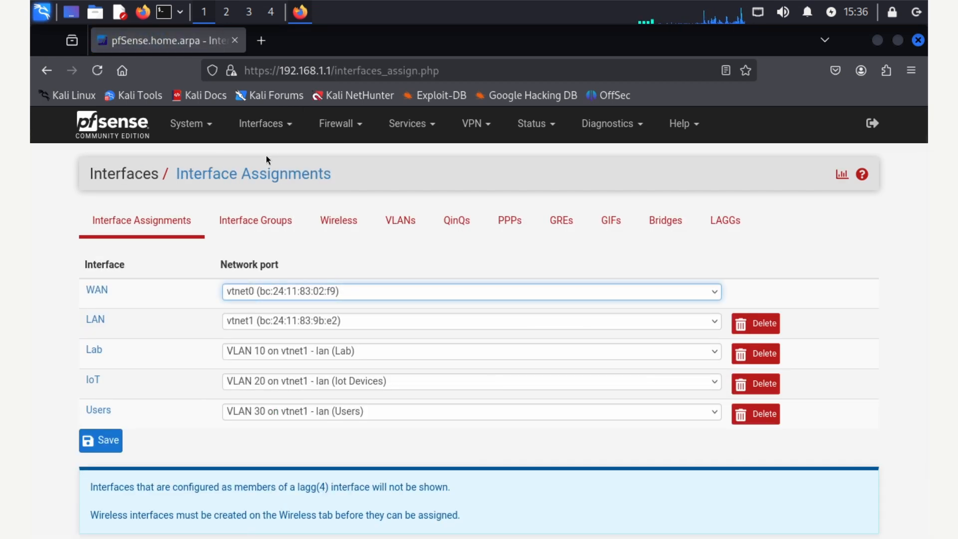
left_click(400, 225)
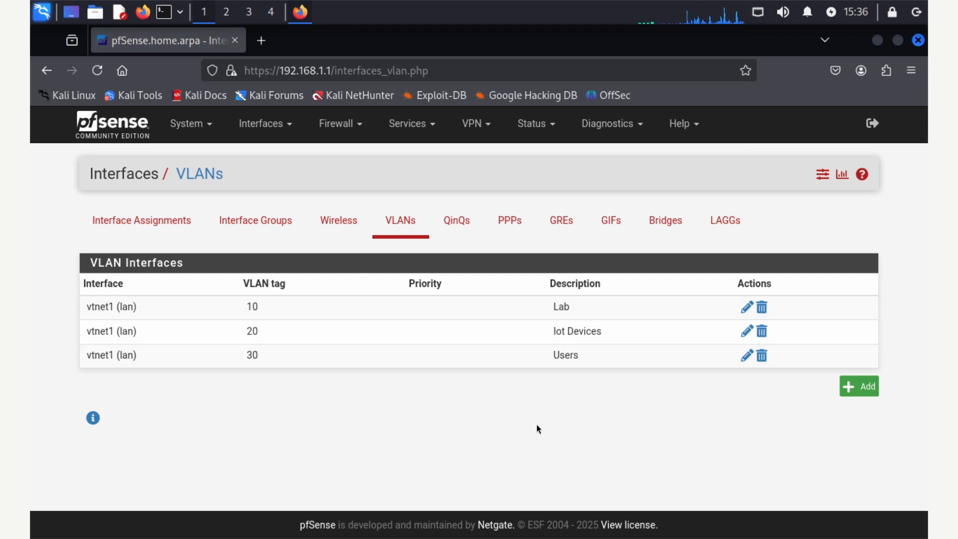
Step: Create and save a VLAN on parent interface vtnet0 (wan) with VLAN tag 40 and the description Test
left_click(859, 387)
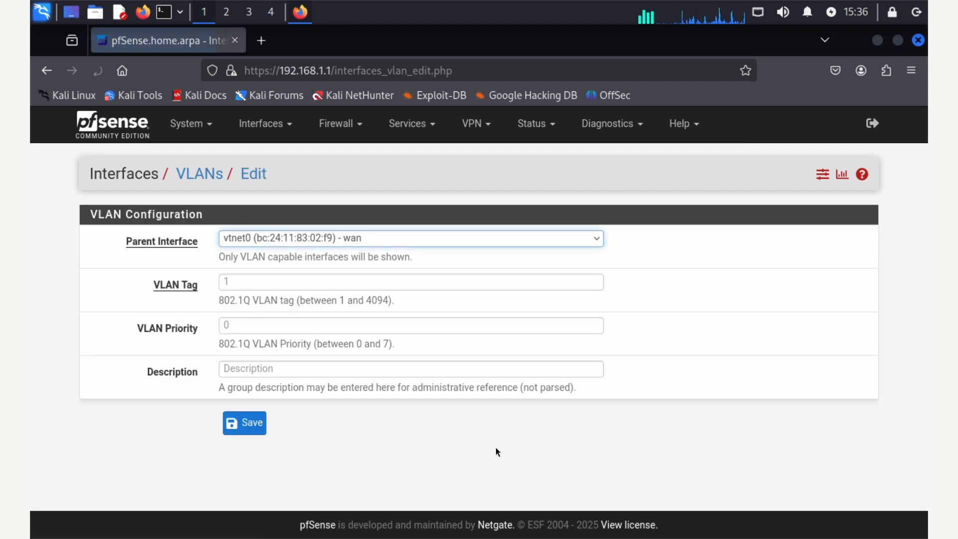
left_click(458, 243)
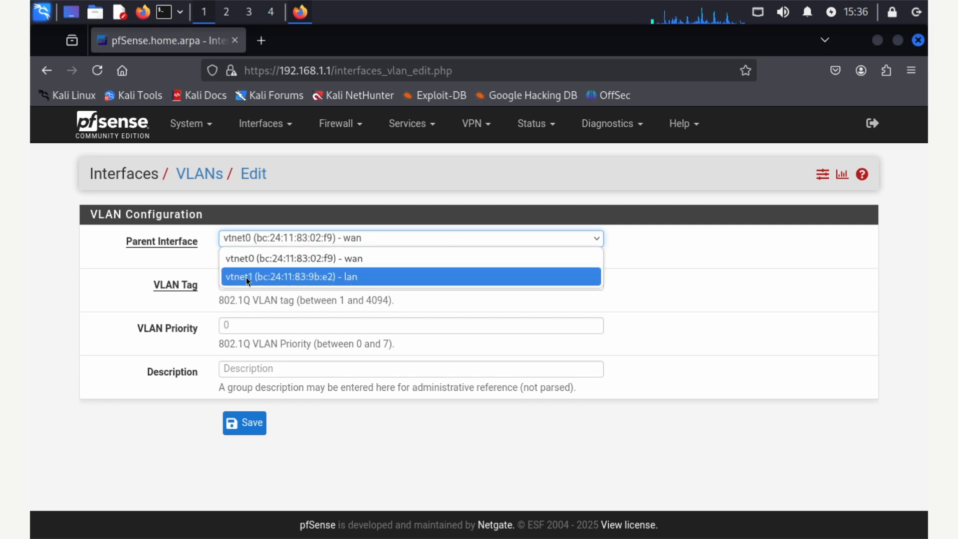
left_click(89, 289)
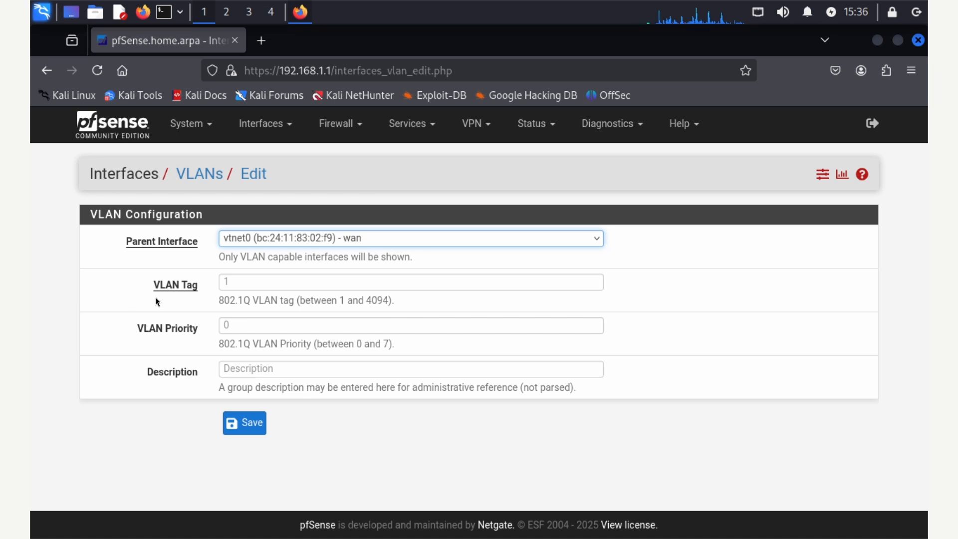
left_click(240, 283)
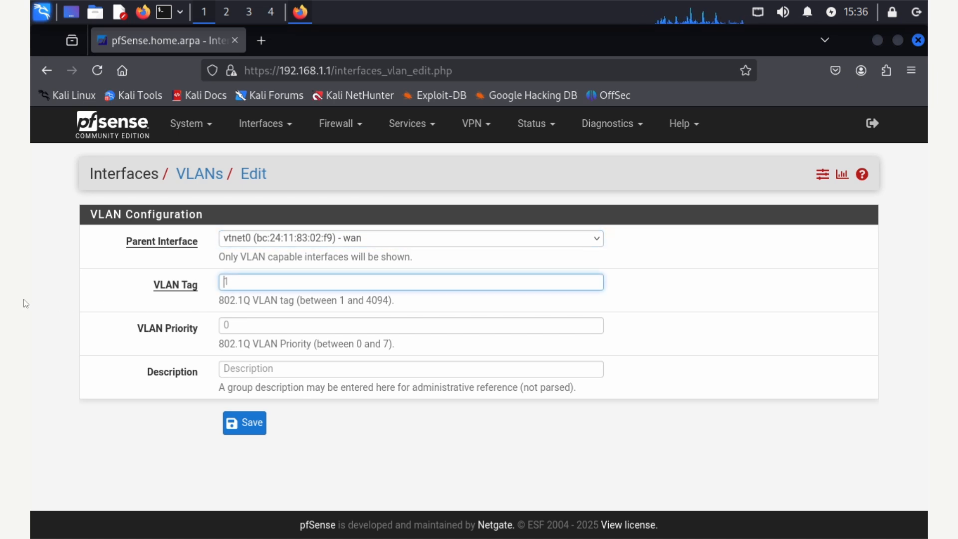
type("40")
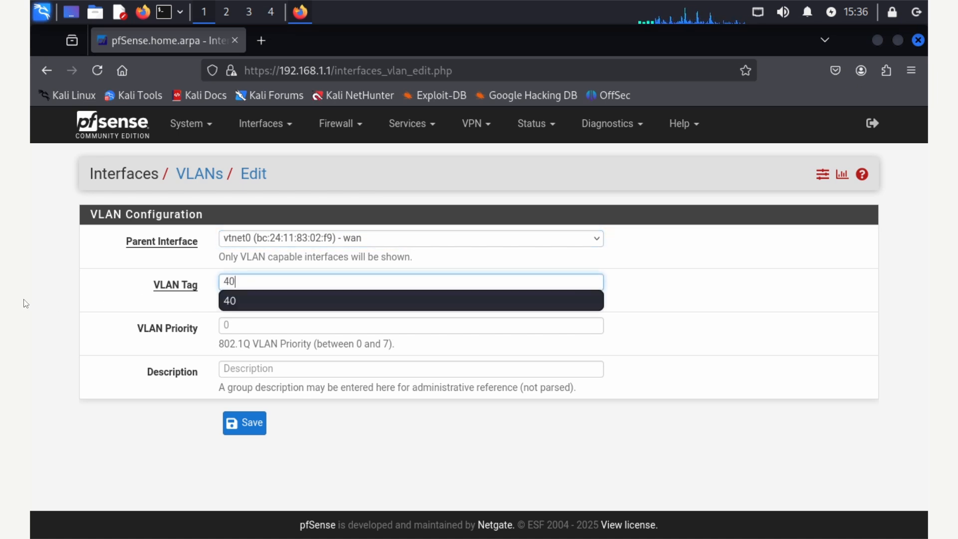
left_click(116, 298)
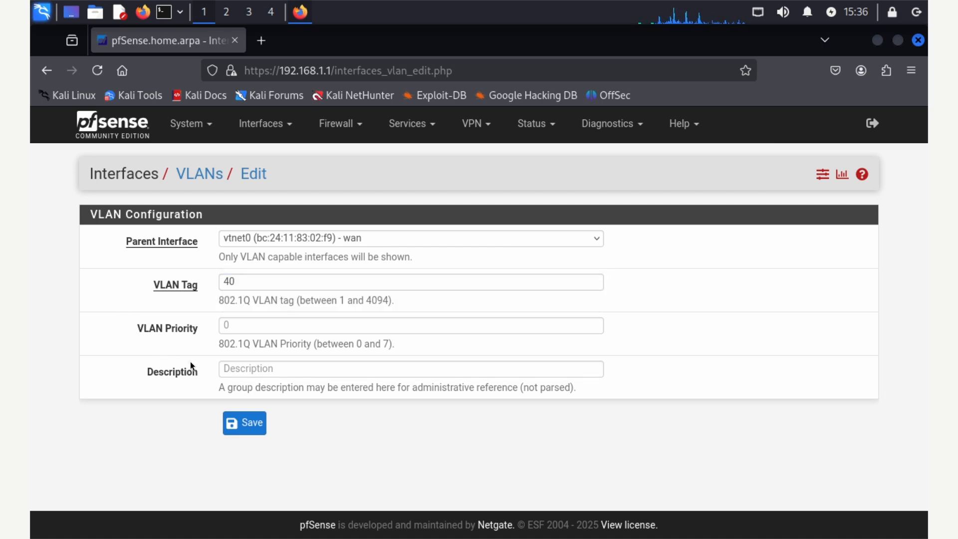
left_click(254, 370)
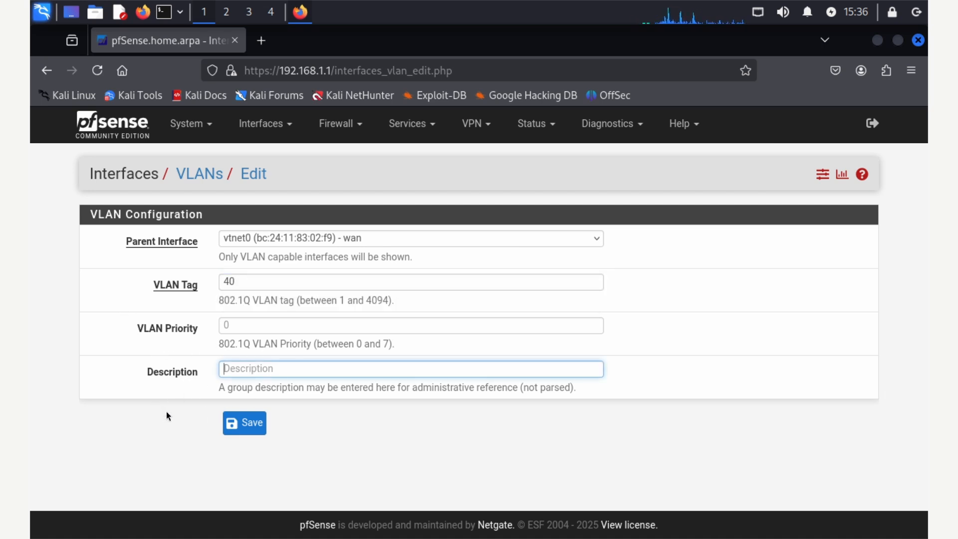
type("Test")
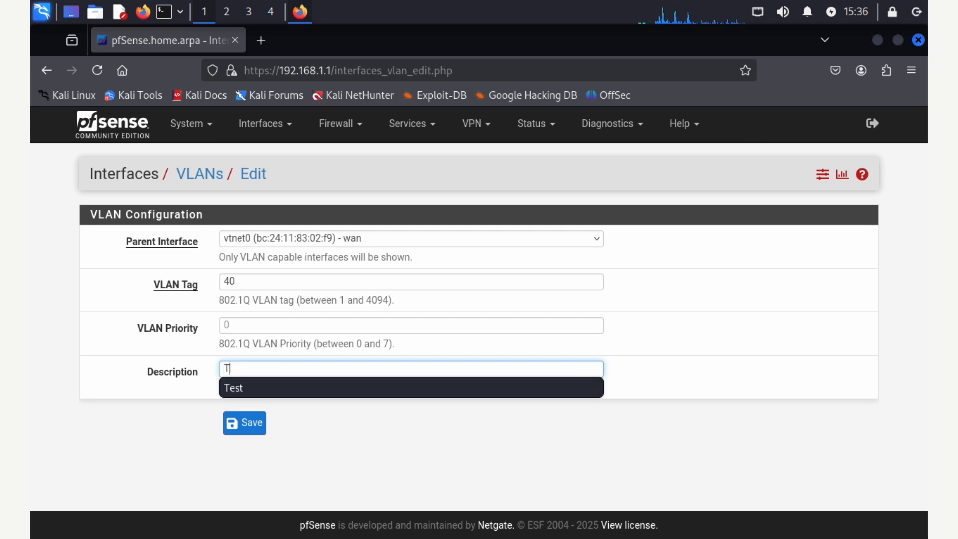
left_click(136, 385)
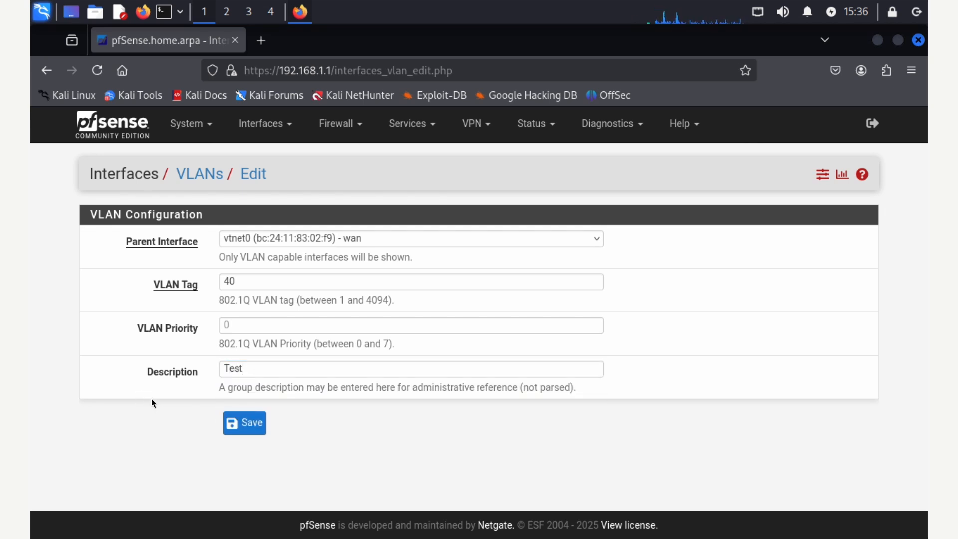
left_click(240, 423)
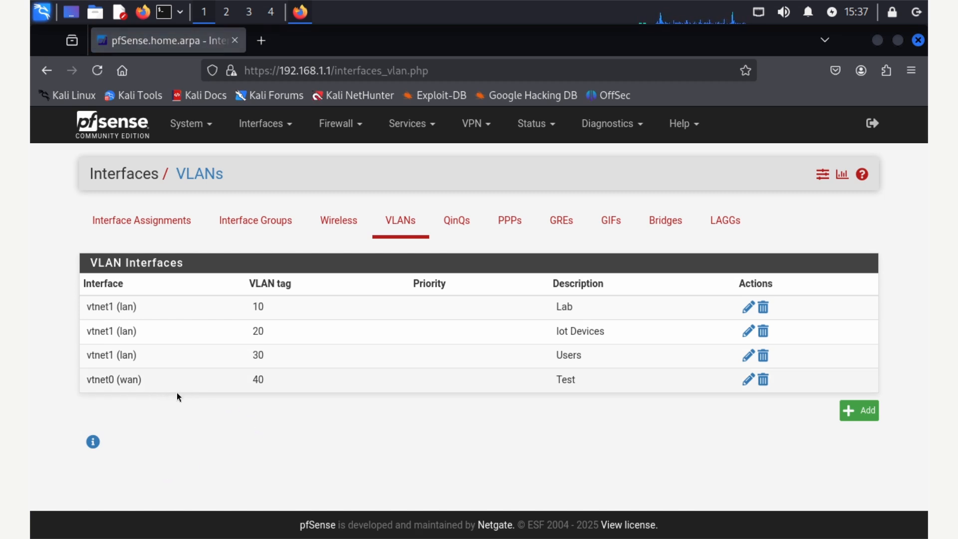
Step: Add the available network port VLAN 40 (Test) as a new interface in the interface assignments
left_click(145, 223)
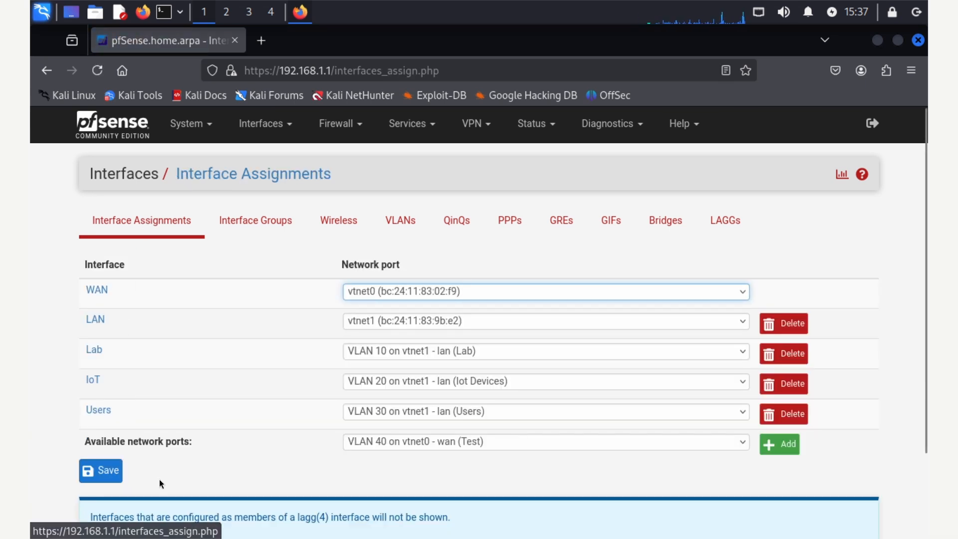
left_click(792, 450)
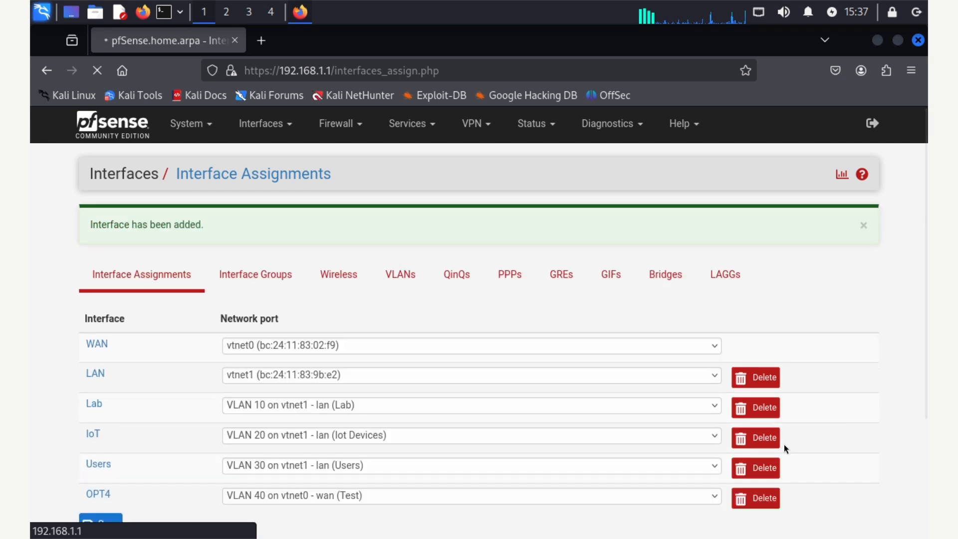
scroll(185, 484, "down", 3)
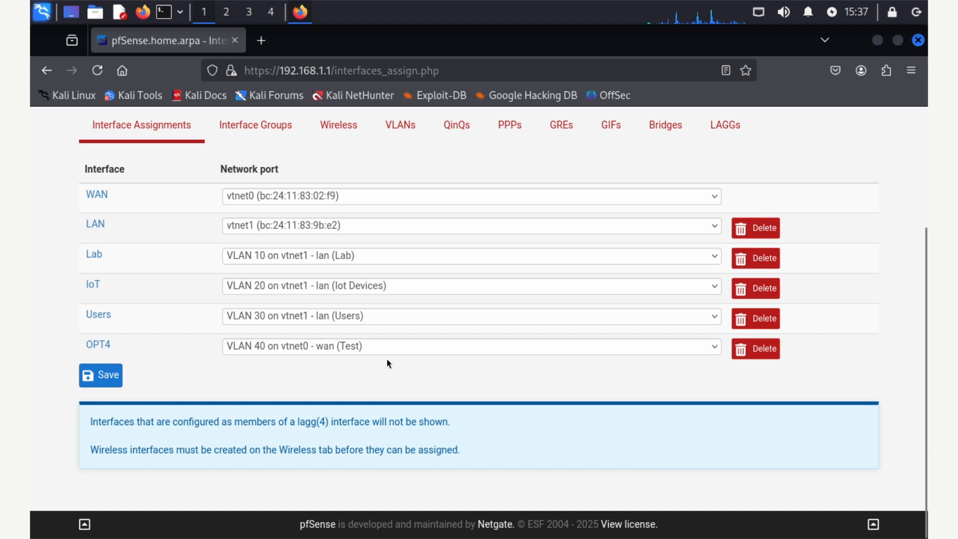
Step: Set the parent interface of VLAN 40 (Test) to vtnet1 (lan) and save the VLAN
left_click(398, 126)
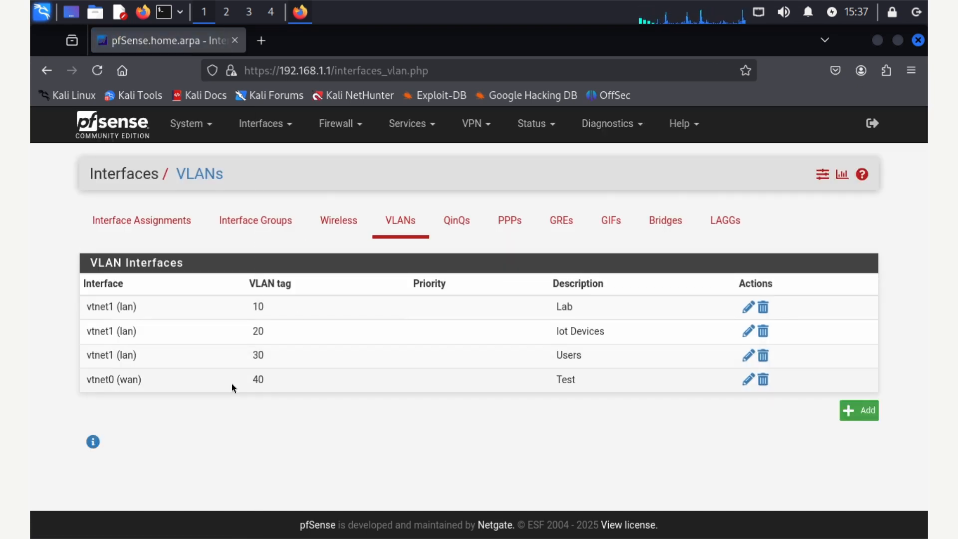
left_click(747, 380)
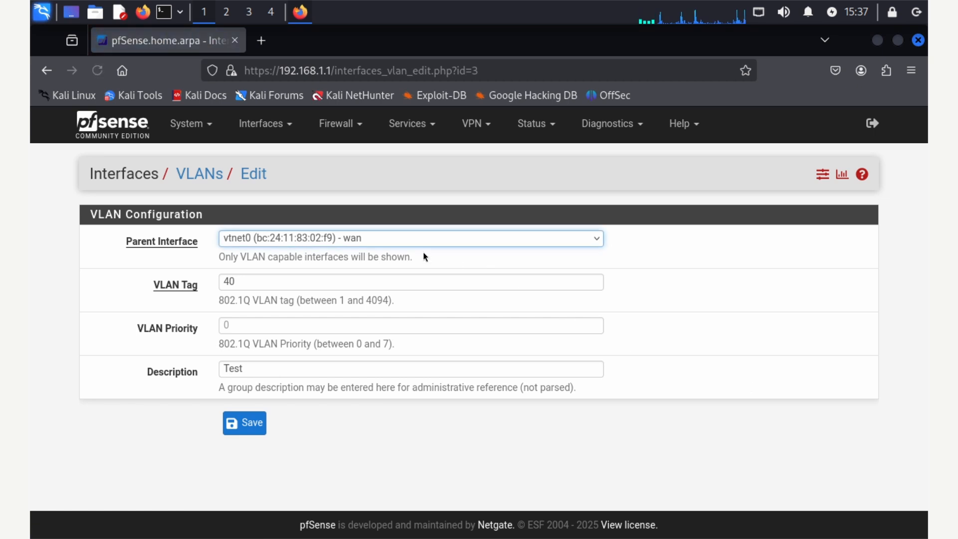
left_click(398, 239)
left_click(356, 271)
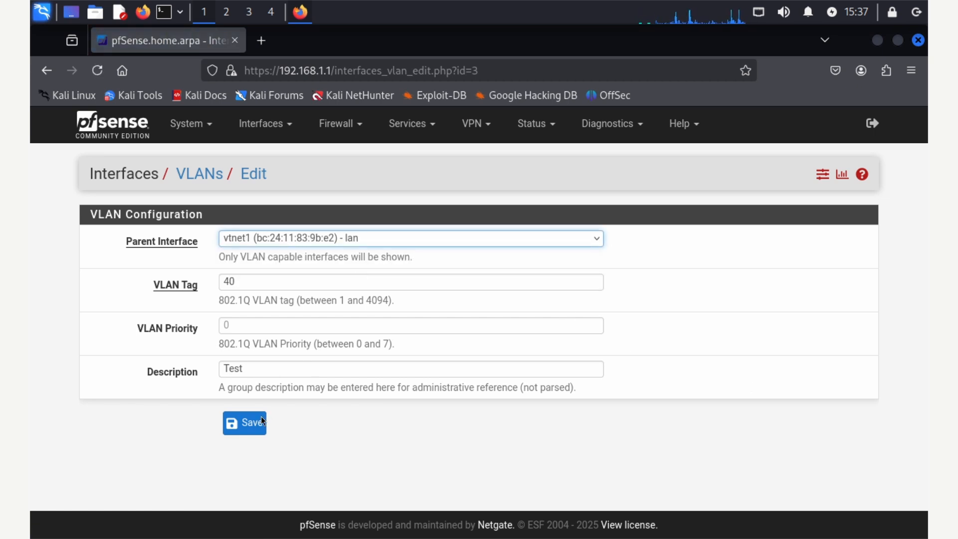
left_click(244, 423)
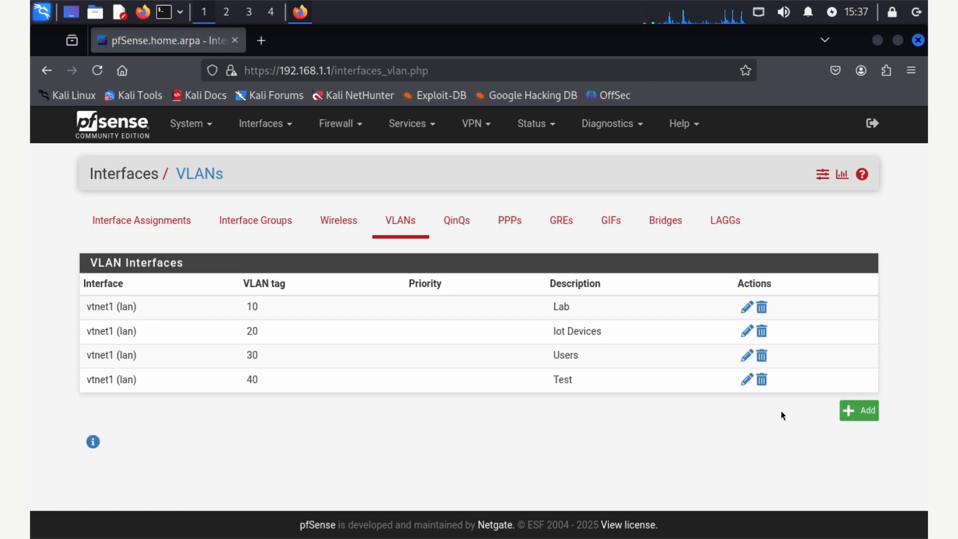
Step: Enable the OPT4 interface assigned to VLAN 40 and set its description to Test
left_click(145, 223)
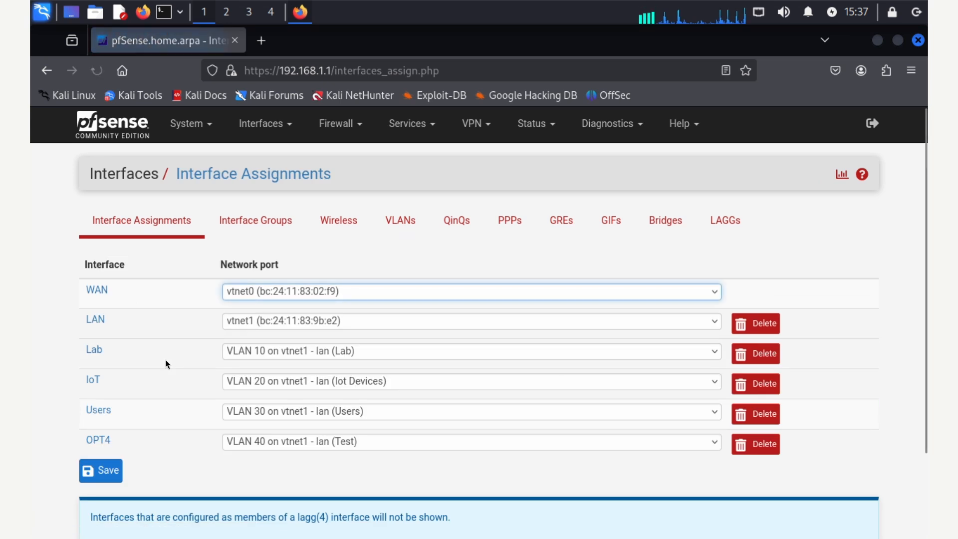
left_click(102, 442)
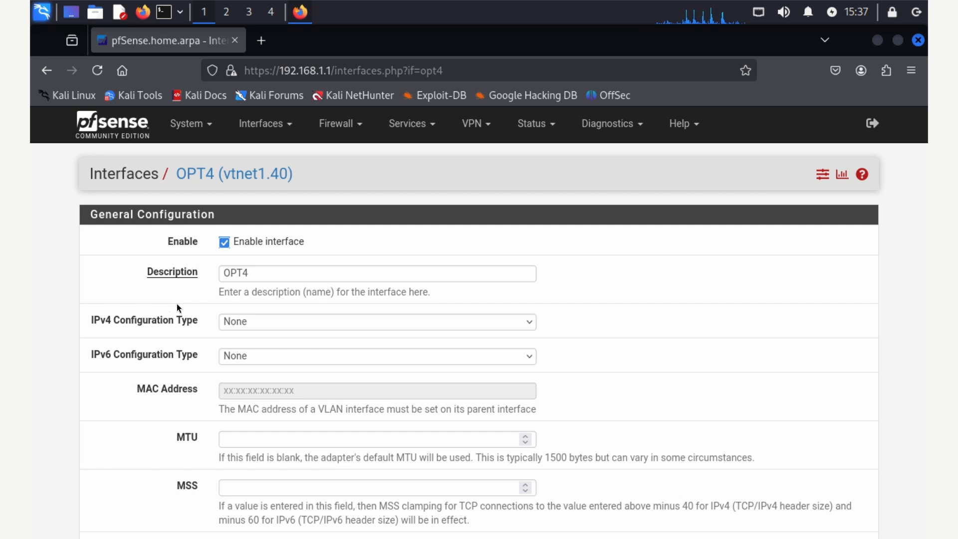
left_click_drag(250, 274, 193, 273)
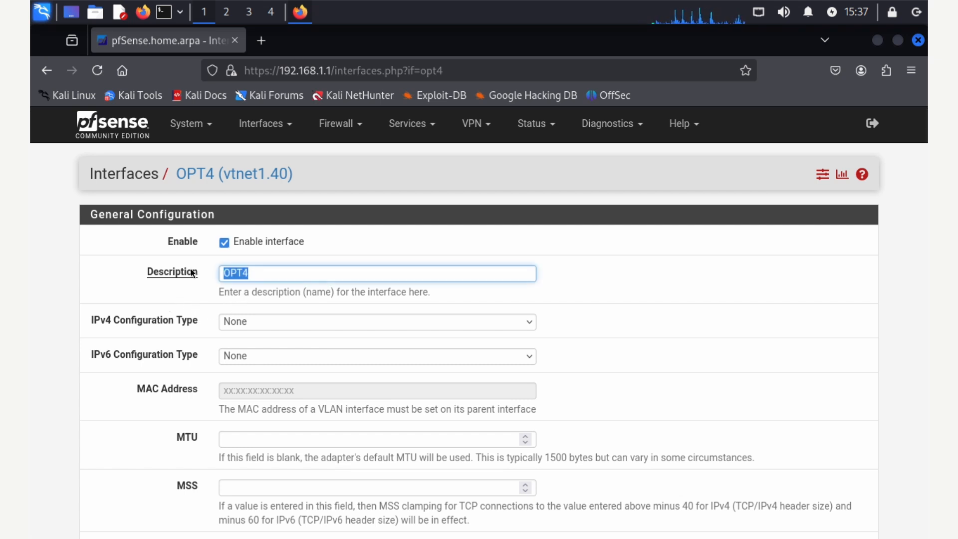
type("Test")
left_click(166, 324)
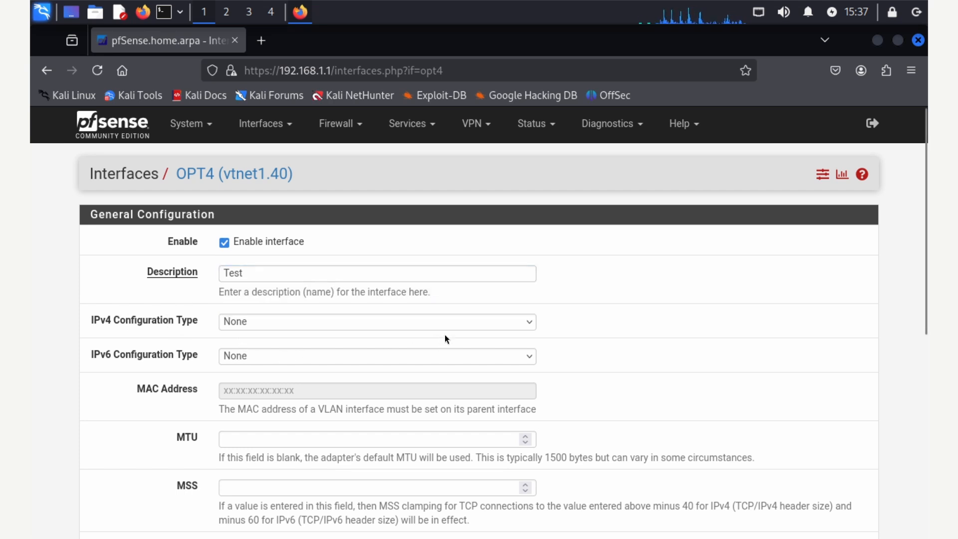
Step: Set the interface's IPv4 configuration type to Static IPv4 with the address 192.168.40.1/24
left_click(449, 322)
left_click(273, 360)
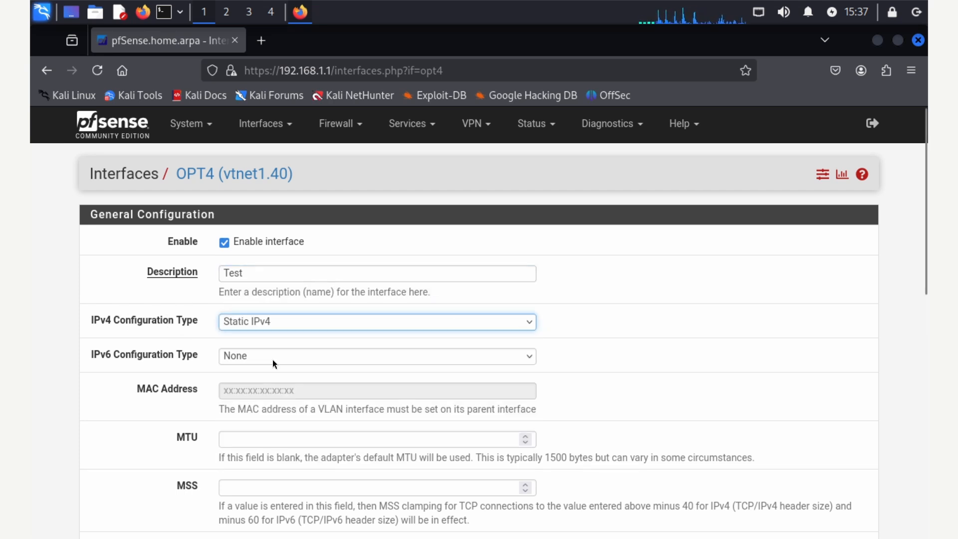
left_click(126, 451)
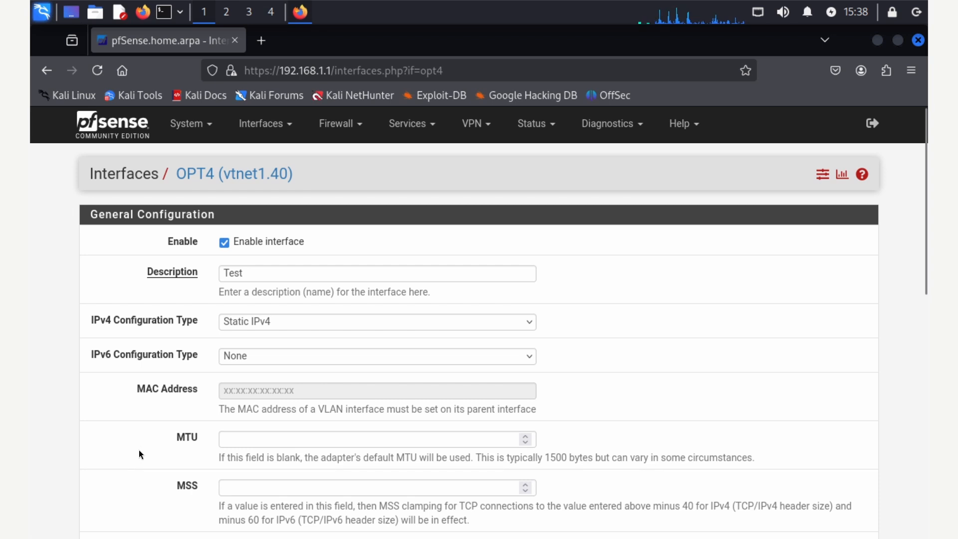
scroll(139, 446, "down", 5)
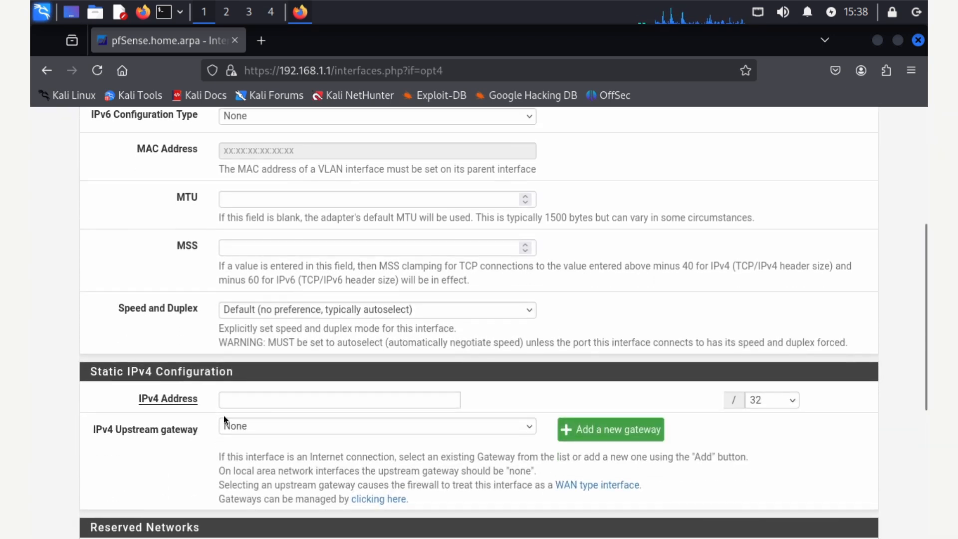
left_click(258, 400)
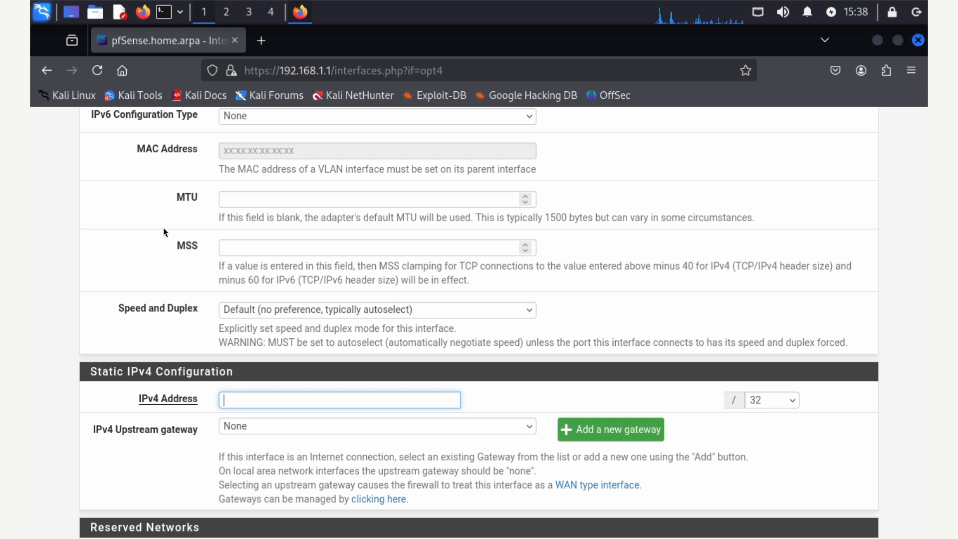
type("192.168")
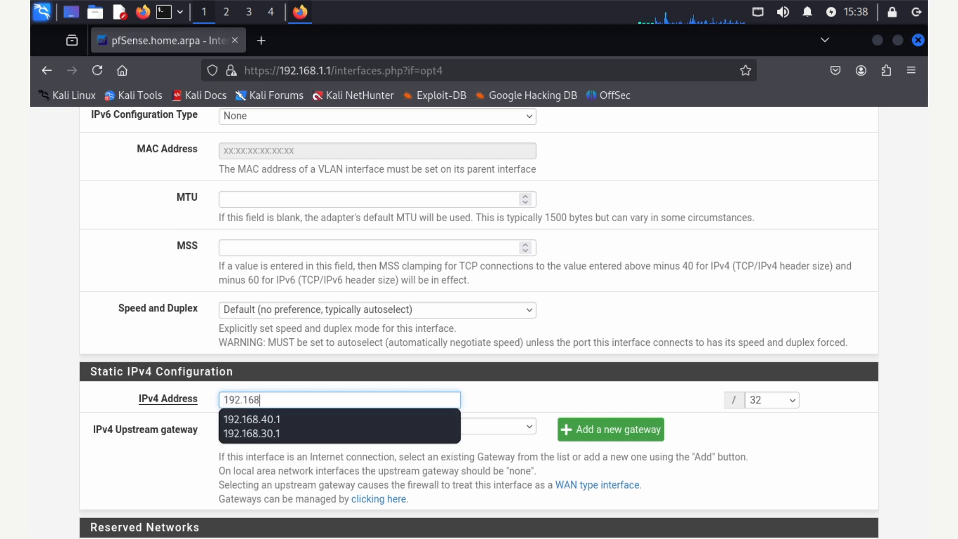
type(".40")
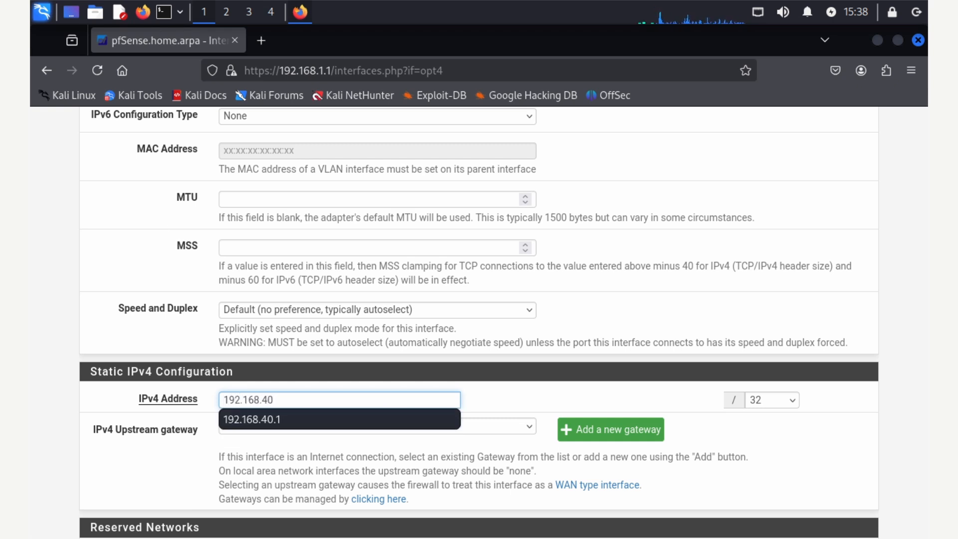
type(".1")
left_click(257, 415)
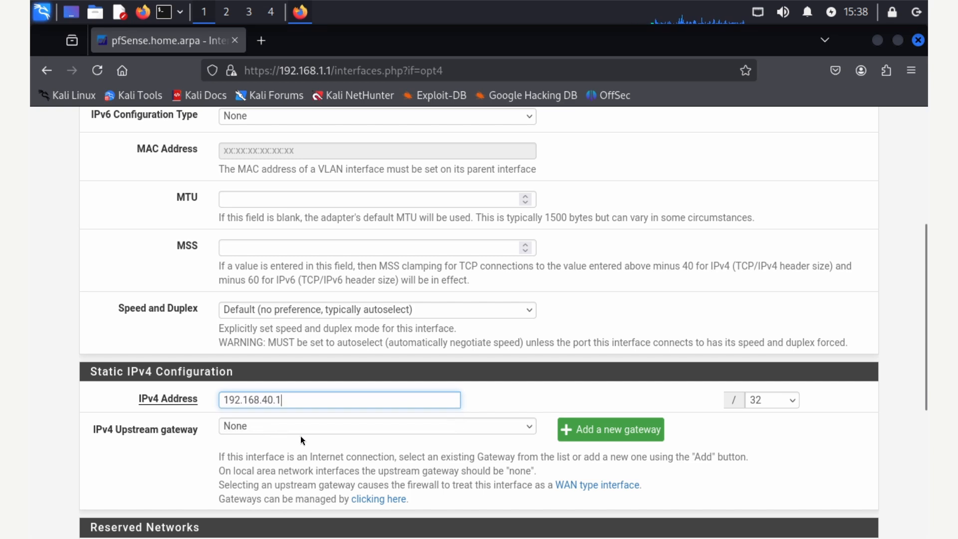
left_click(789, 397)
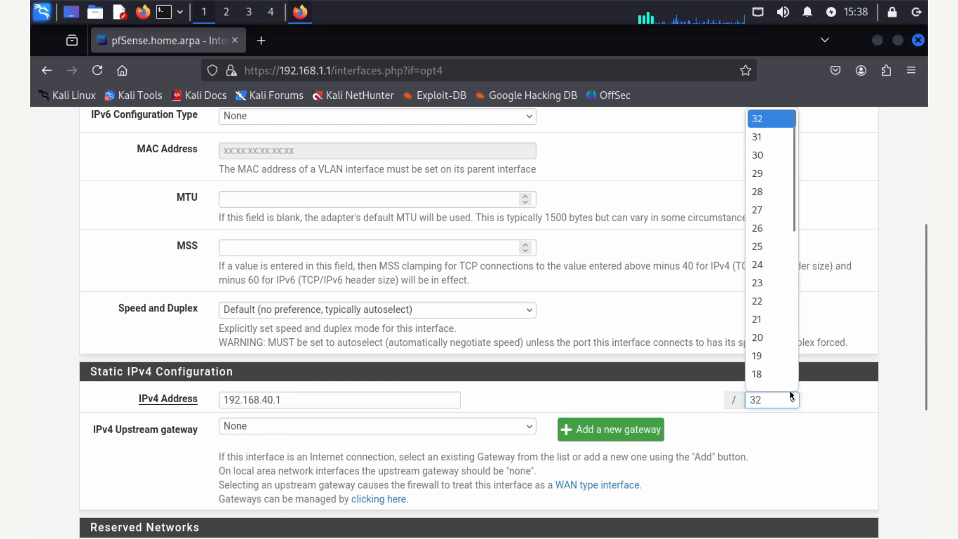
left_click(768, 261)
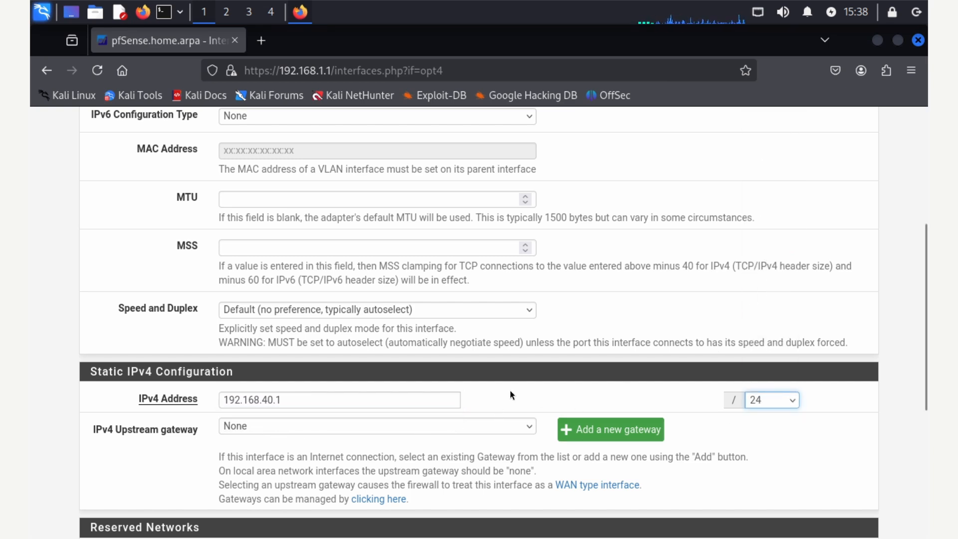
Step: Save the Test interface's configuration and apply the changes
scroll(403, 417, "down", 5)
scroll(368, 413, "up", 10)
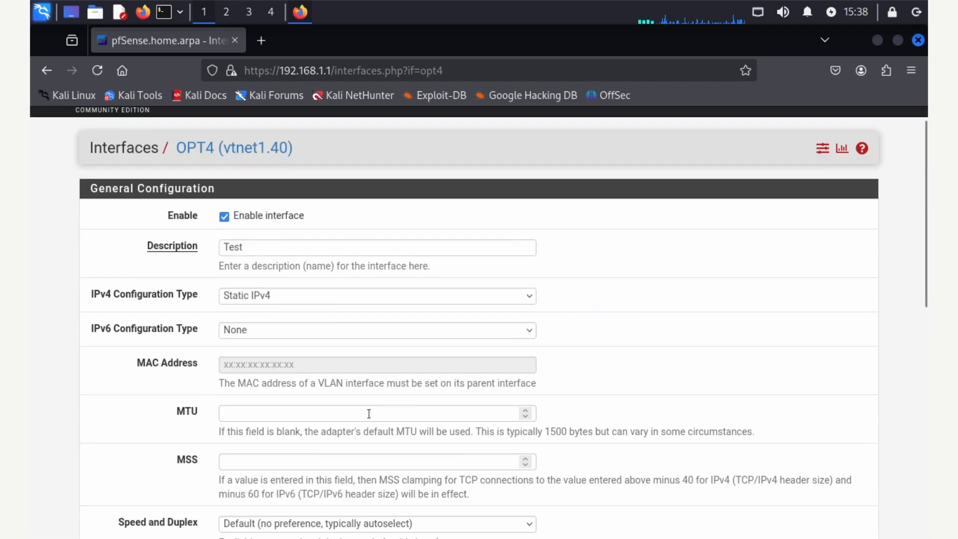
scroll(387, 361, "down", 10)
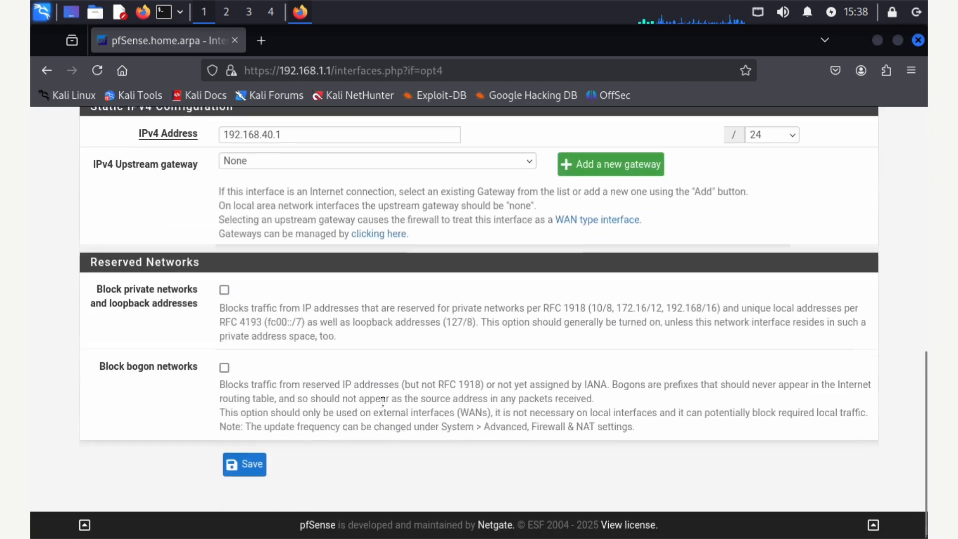
left_click(261, 465)
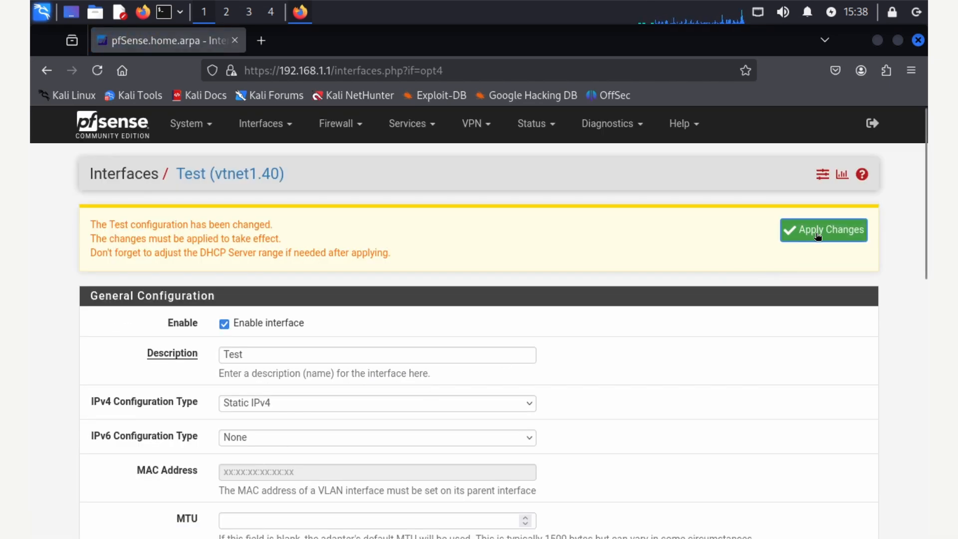
left_click(818, 234)
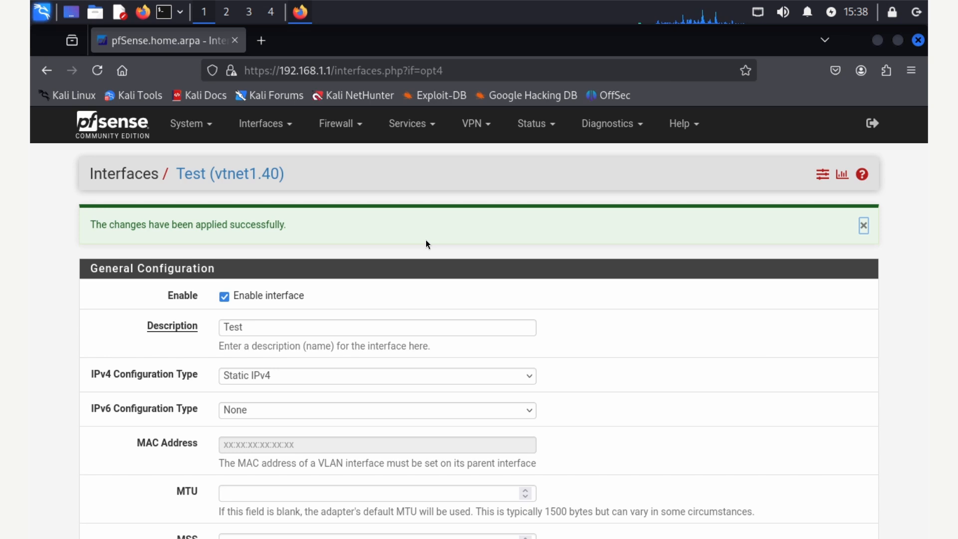
Step: Enable the DHCP server on the TEST interface
left_click(410, 126)
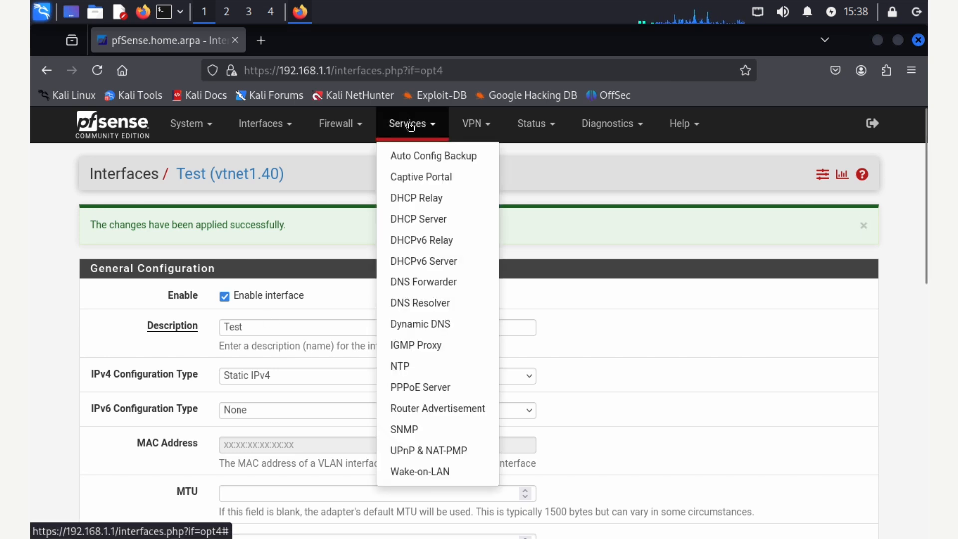
left_click(422, 221)
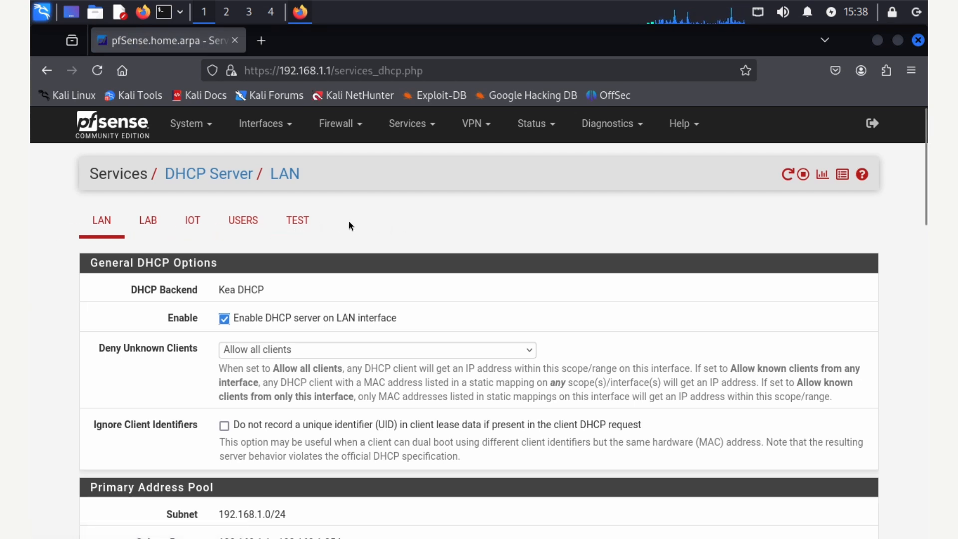
left_click(298, 220)
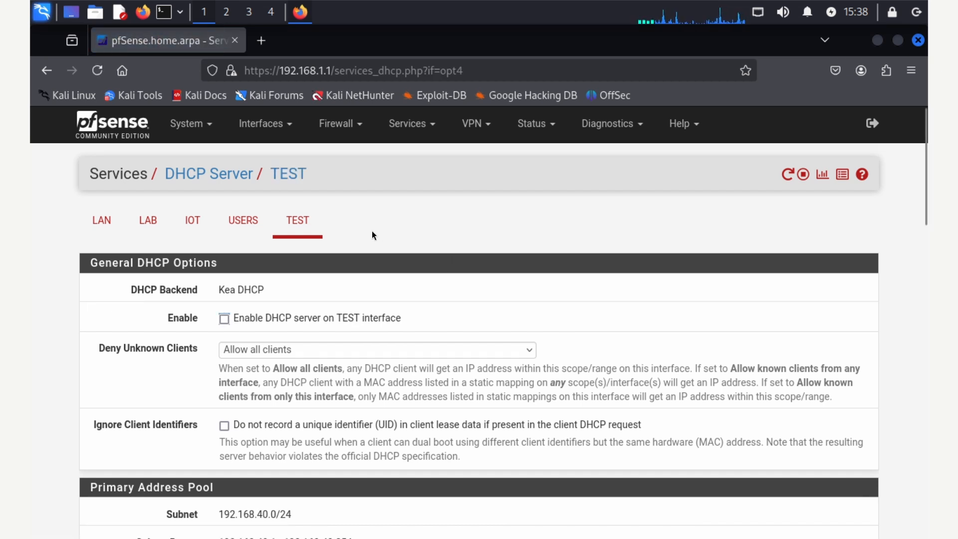
scroll(372, 230, "down", 5)
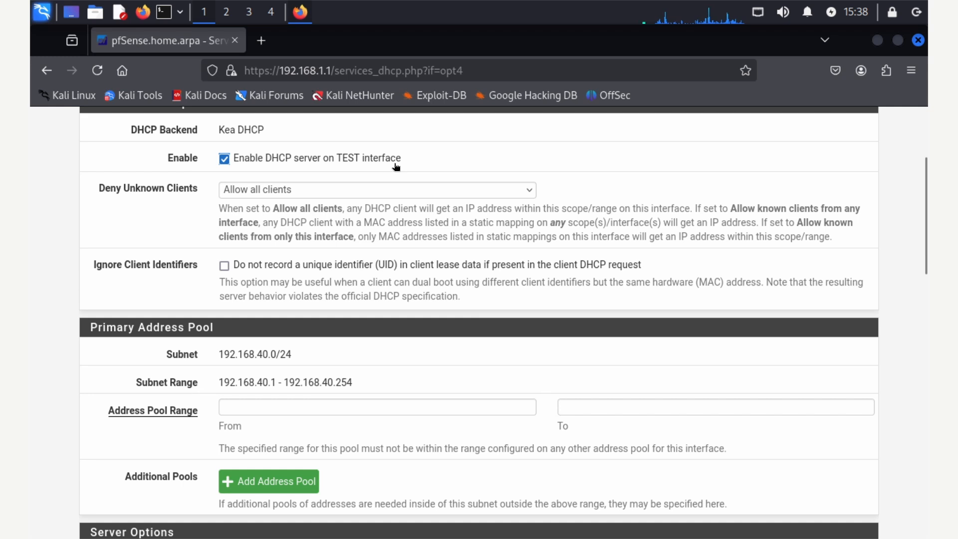
scroll(370, 203, "down", 5)
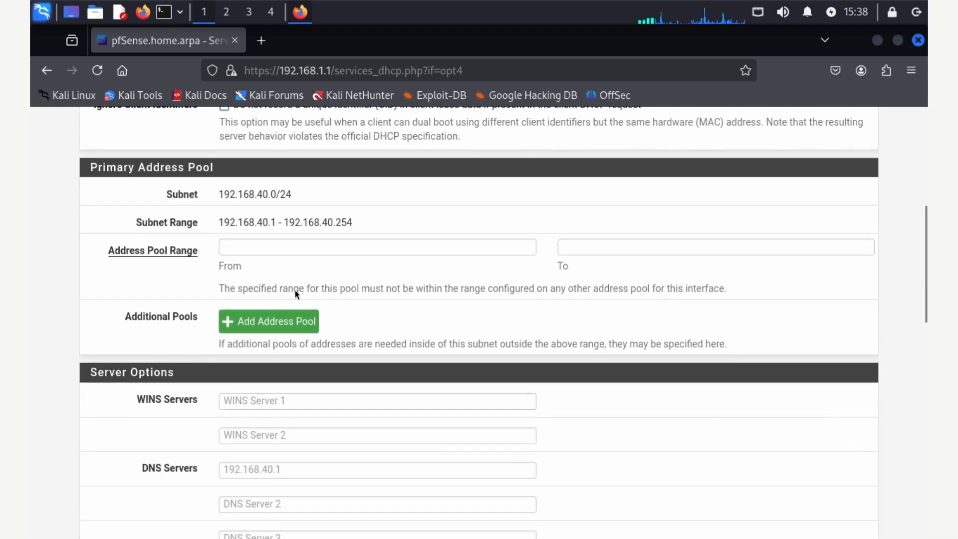
Step: Set the primary address pool range of the TEST DHCP server from 192.168.40.10 to 192.168.40.50
left_click(262, 246)
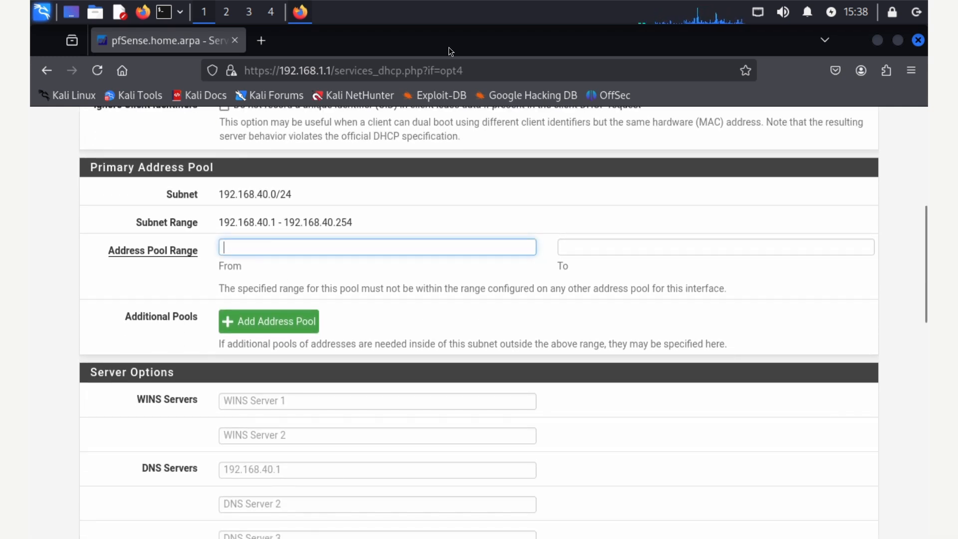
type("192")
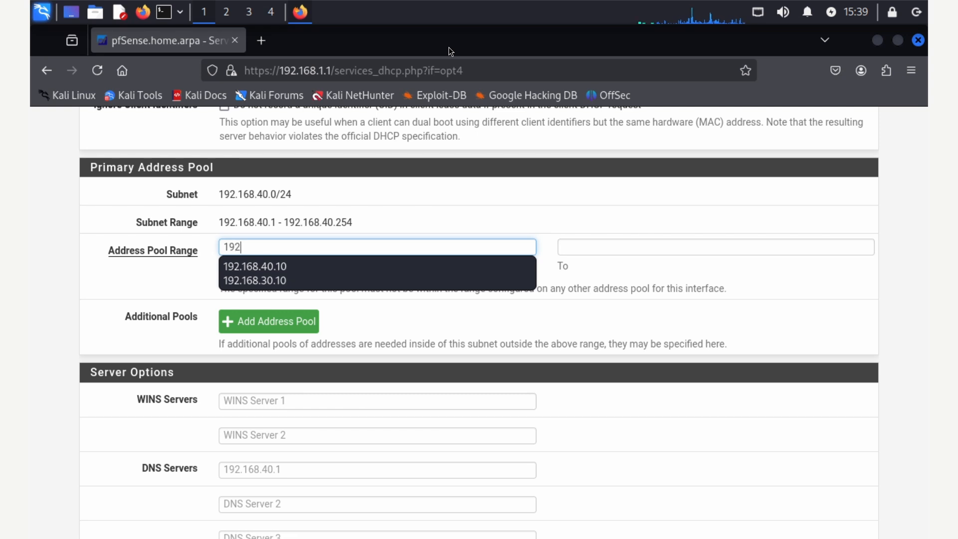
type(".168.40.10")
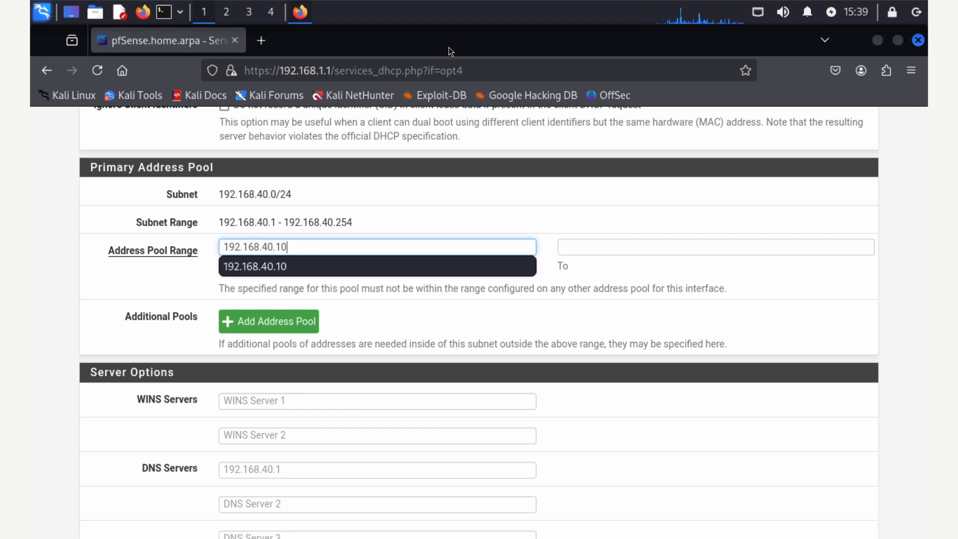
key("Tab")
type("192")
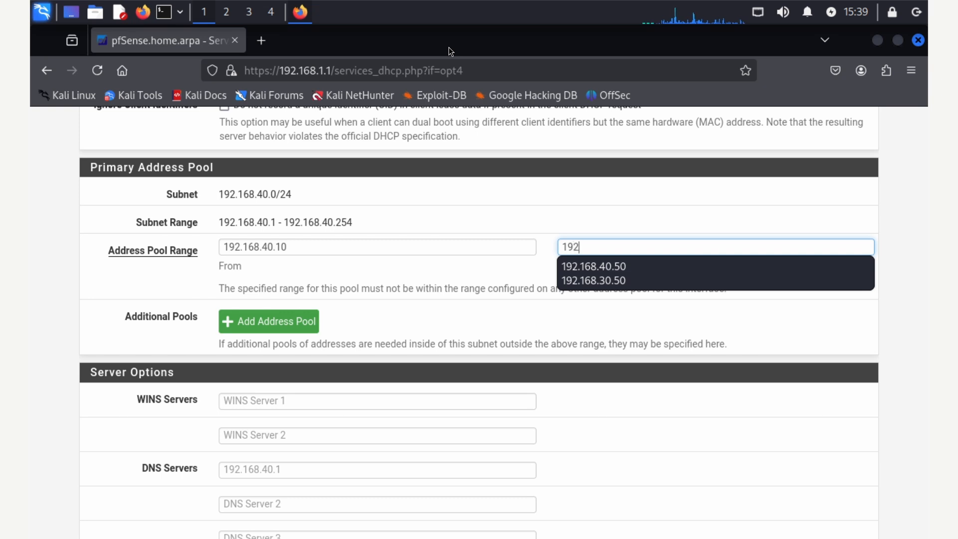
type(".168.1")
key("BackSpace")
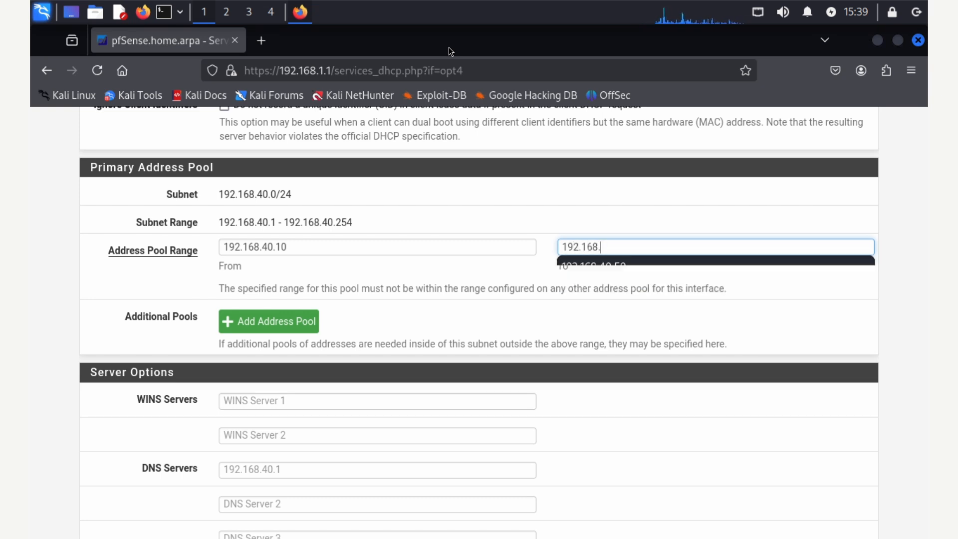
type("40.50")
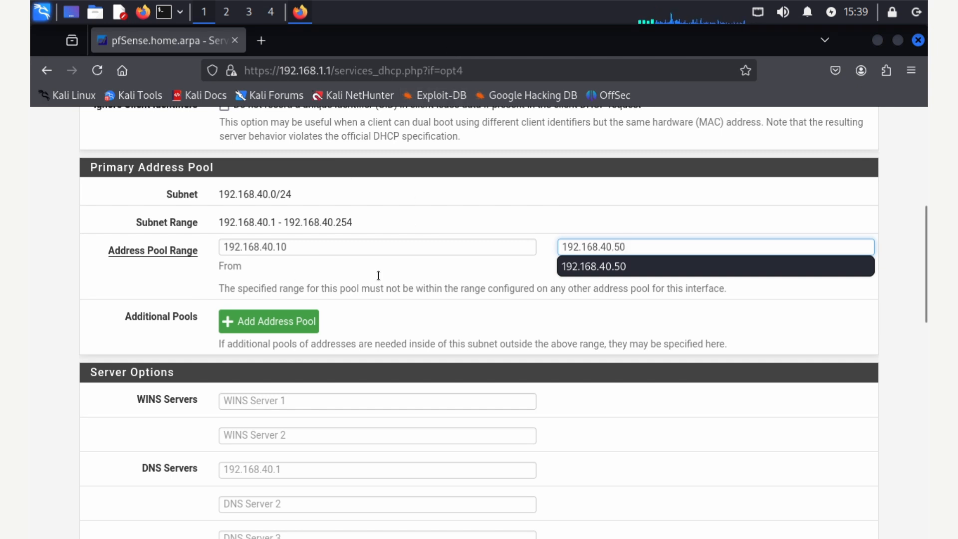
left_click(297, 248)
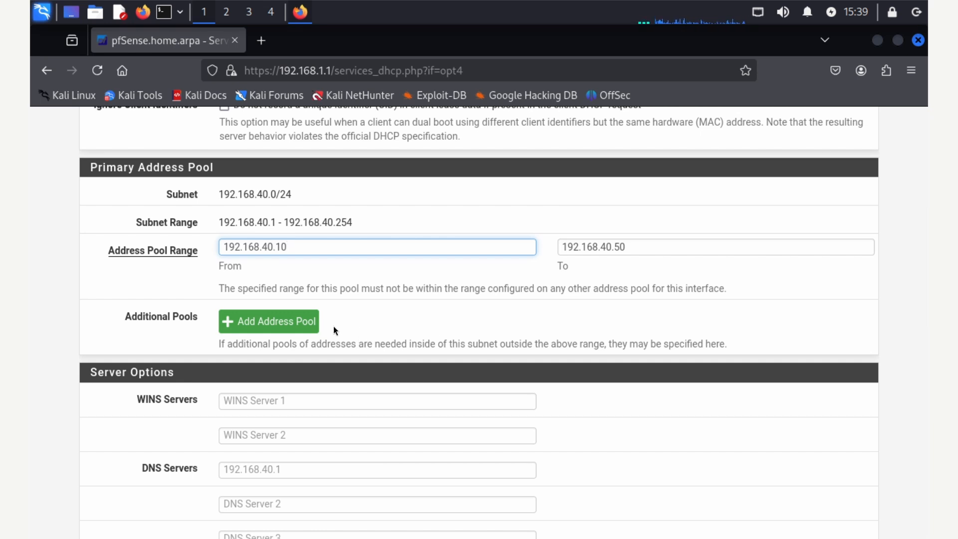
Step: Save the DHCP server settings for the TEST interface and apply the changes
scroll(299, 376, "down", 3)
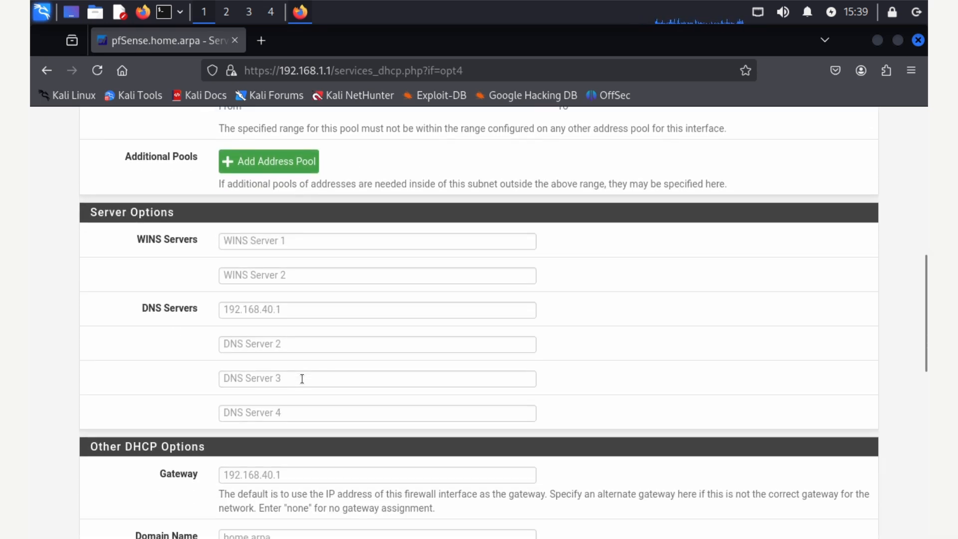
scroll(302, 379, "down", 3)
scroll(301, 376, "up", 4)
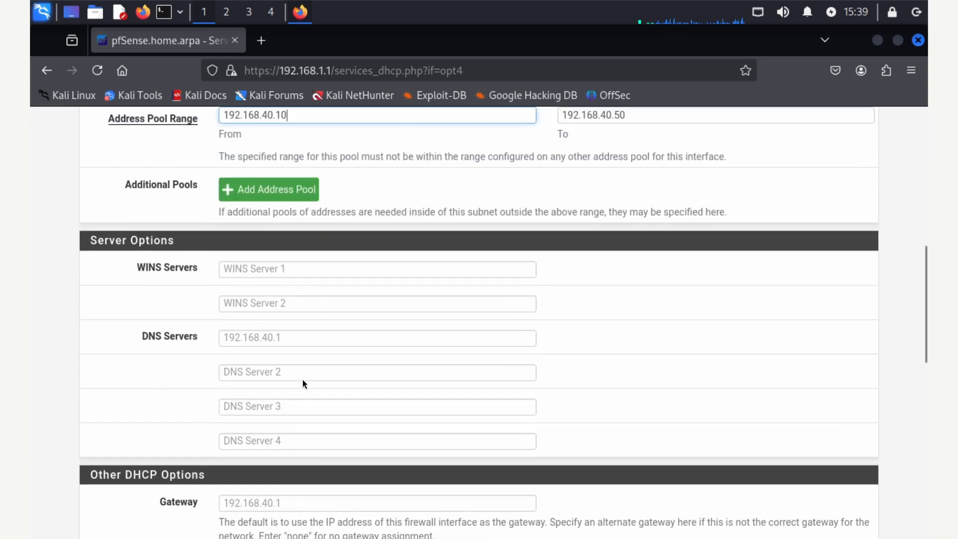
scroll(302, 379, "up", 1)
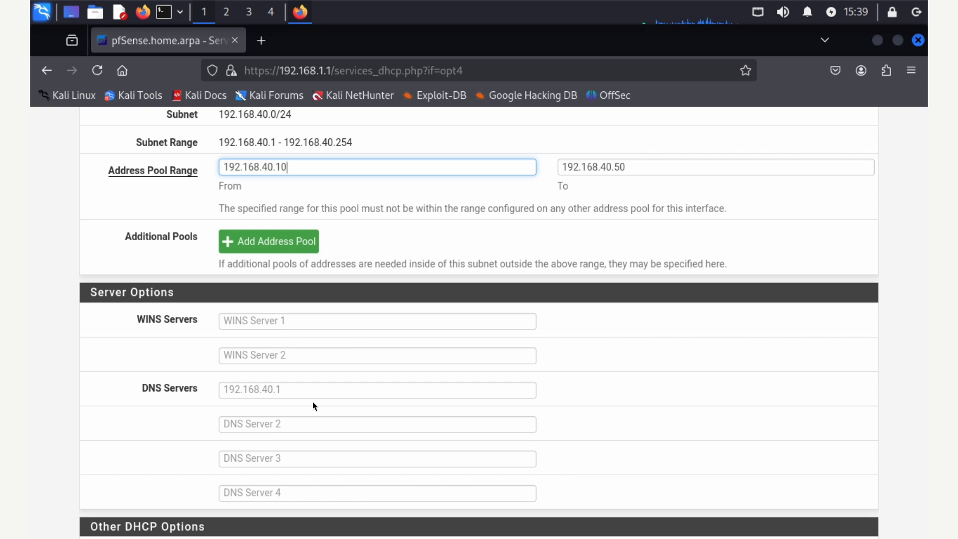
scroll(371, 431, "down", 3)
scroll(370, 430, "down", 8)
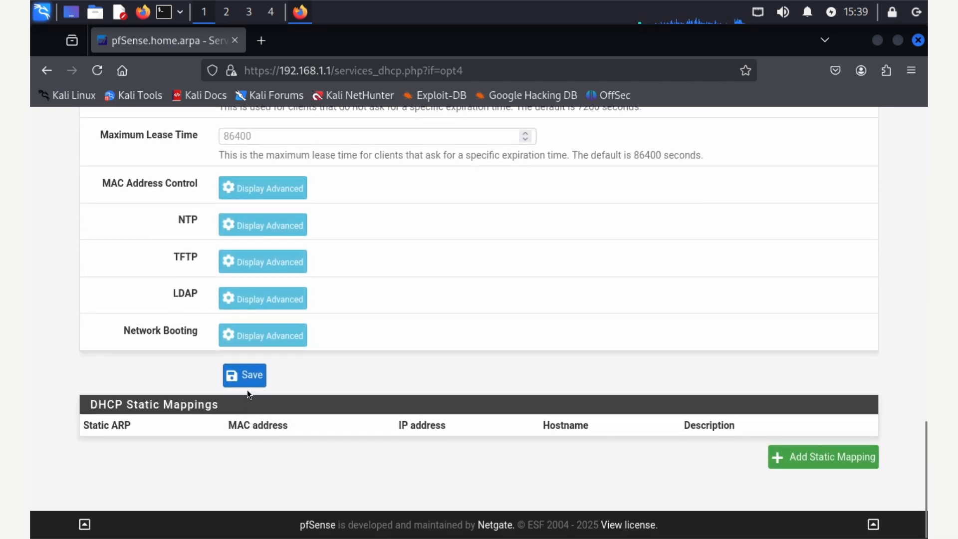
left_click(246, 375)
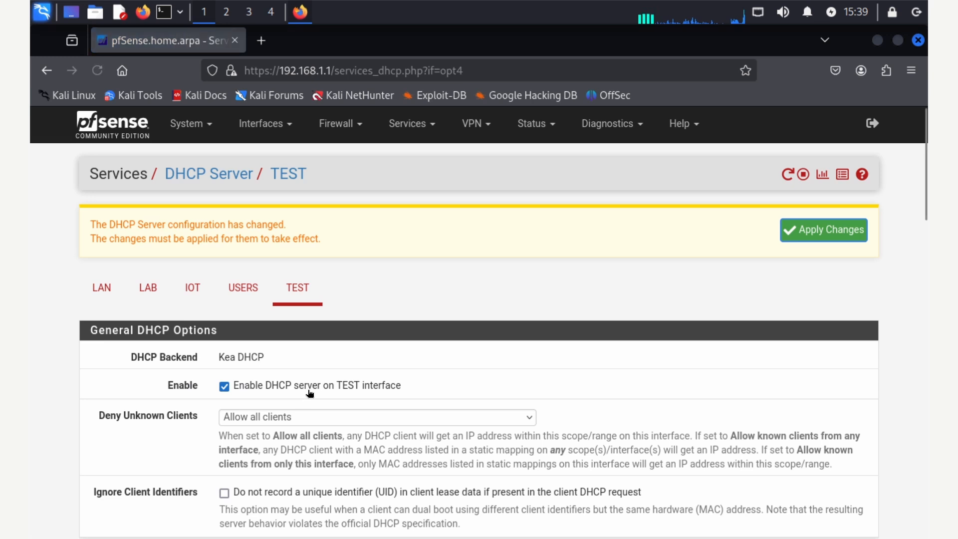
left_click(823, 230)
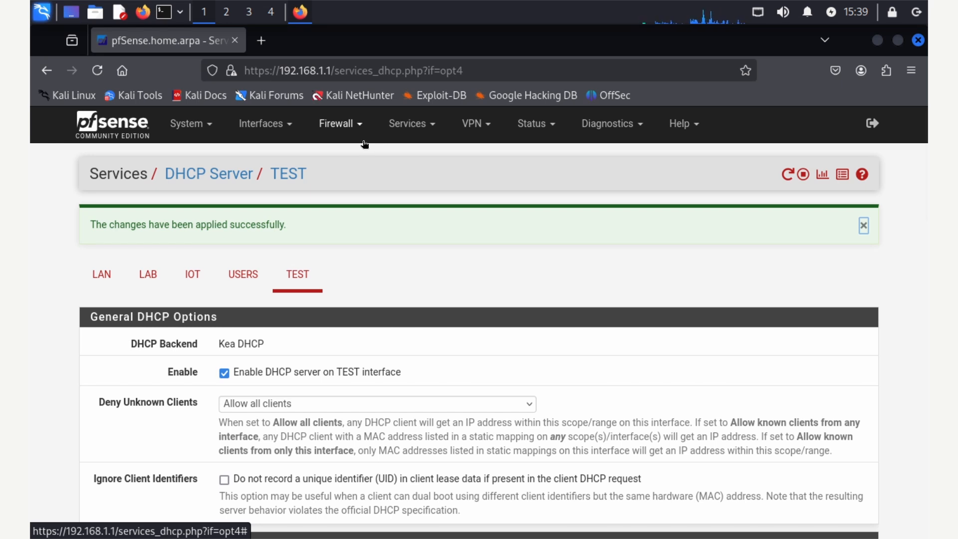
Step: Create a new firewall rule at the top of the TEST interface's rule list and set its protocol to Any
left_click(340, 130)
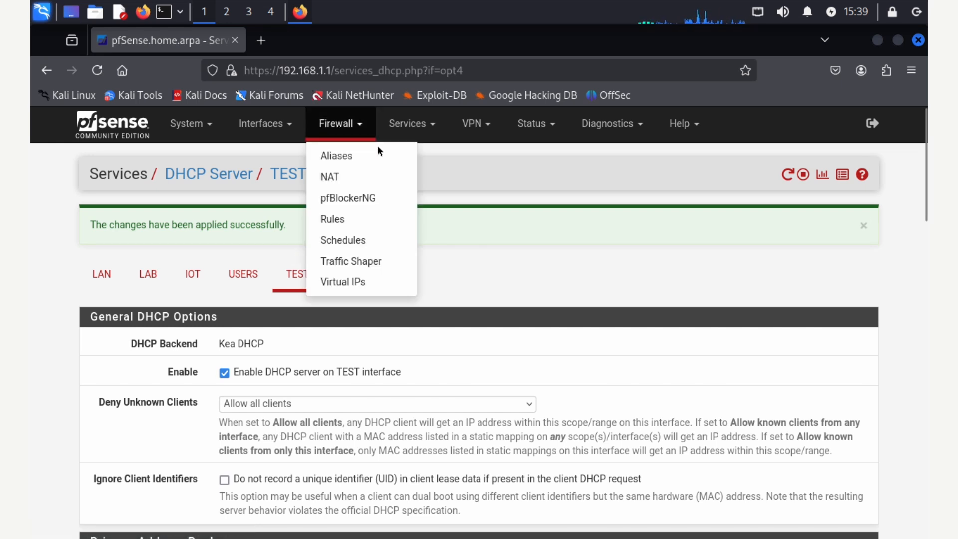
left_click(337, 221)
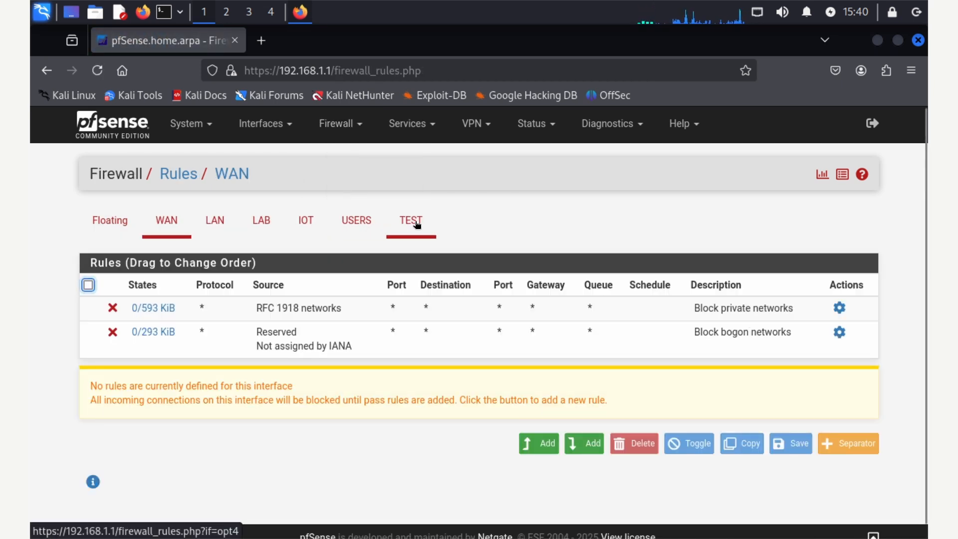
left_click(417, 224)
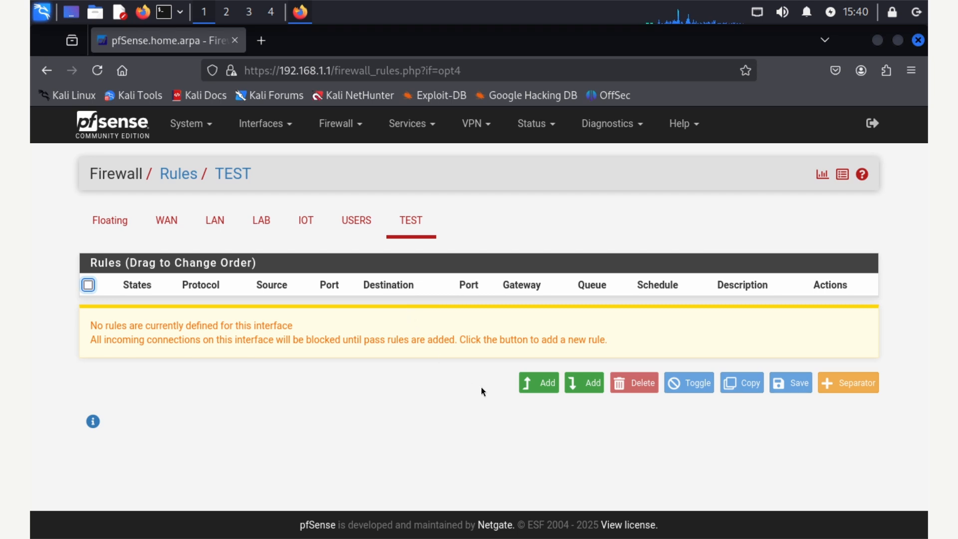
left_click(537, 385)
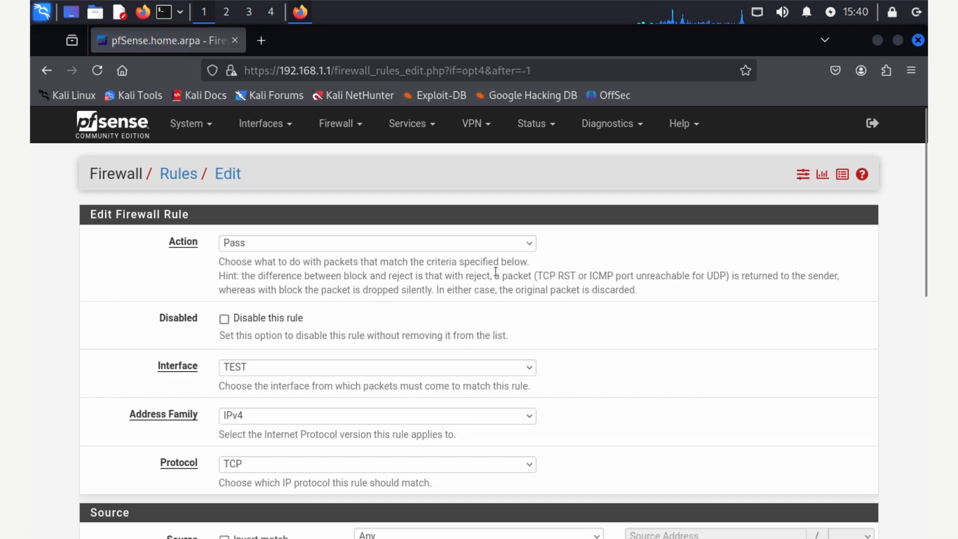
scroll(575, 330, "down", 2)
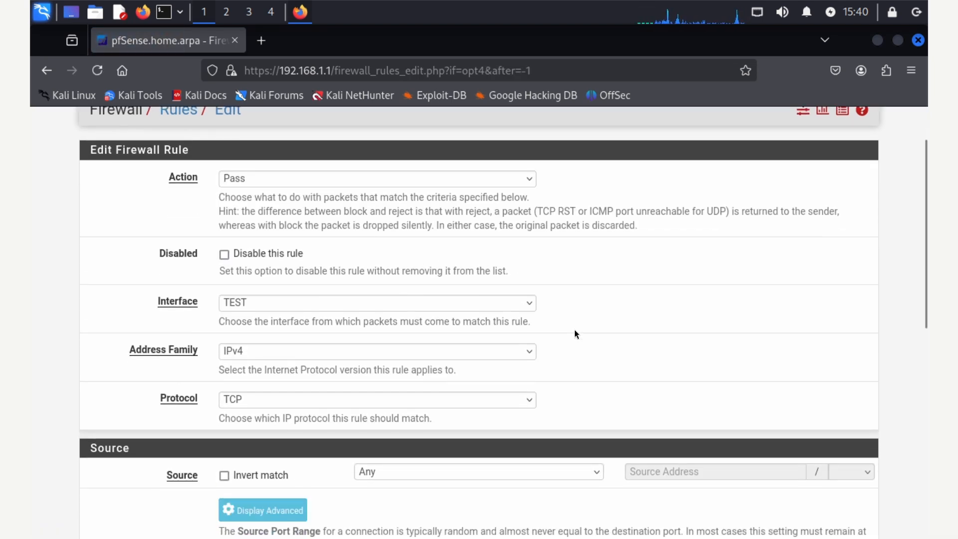
left_click(532, 385)
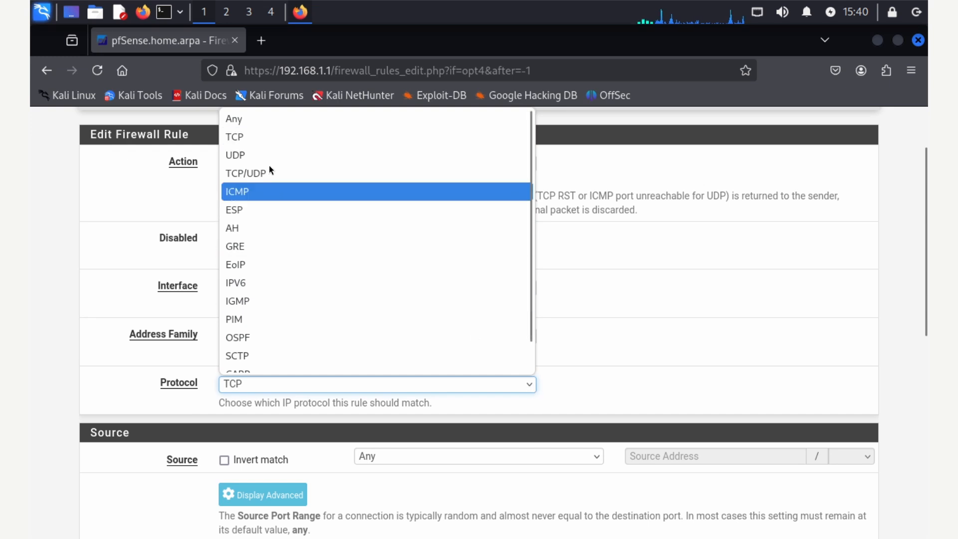
left_click(267, 122)
Step: Check the new TEST rule's source and destination, save the rule, and apply the firewall changes
scroll(564, 347, "down", 5)
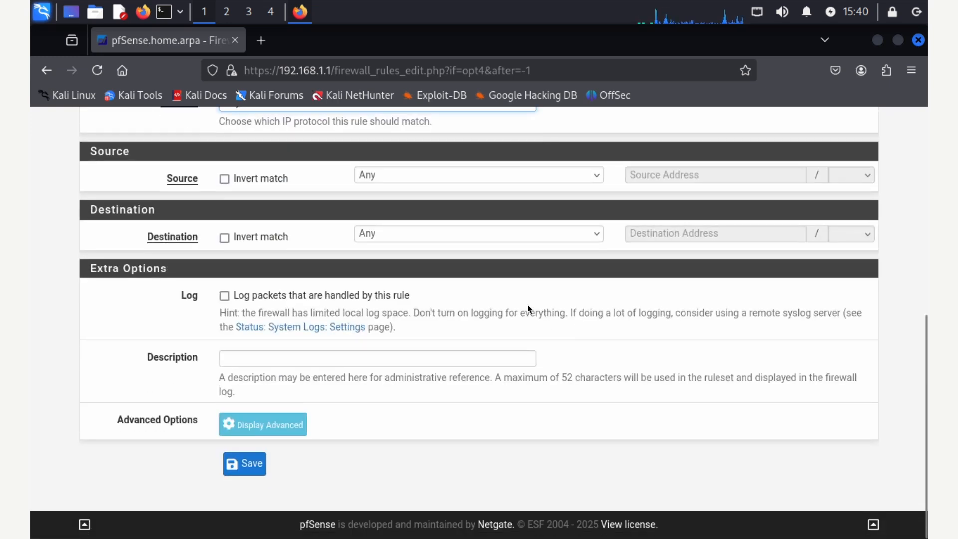
scroll(427, 391, "up", 4)
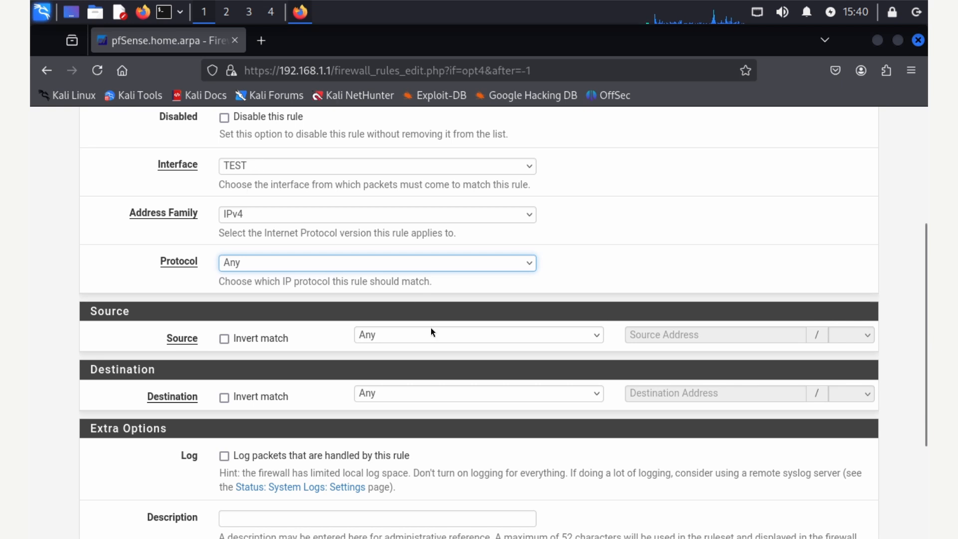
scroll(430, 332, "down", 4)
left_click(246, 460)
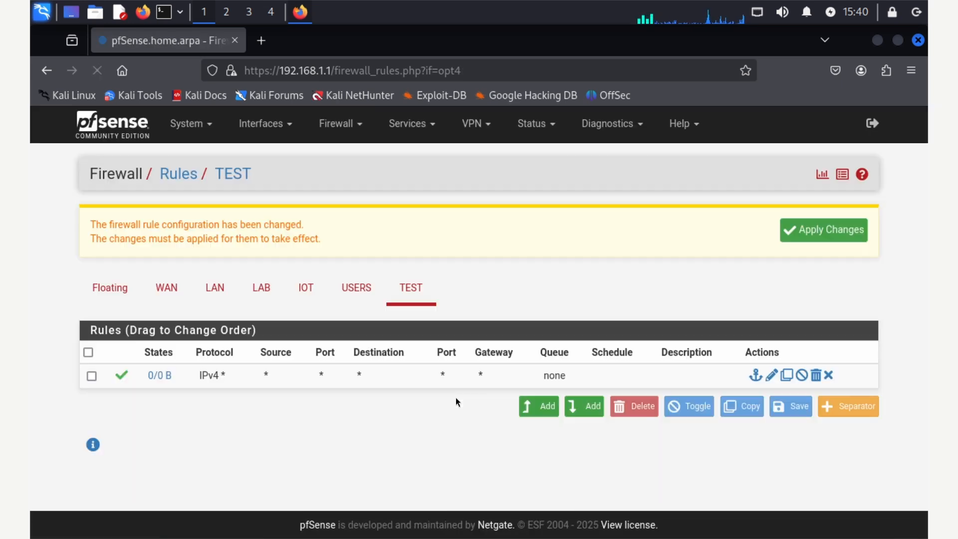
left_click(816, 231)
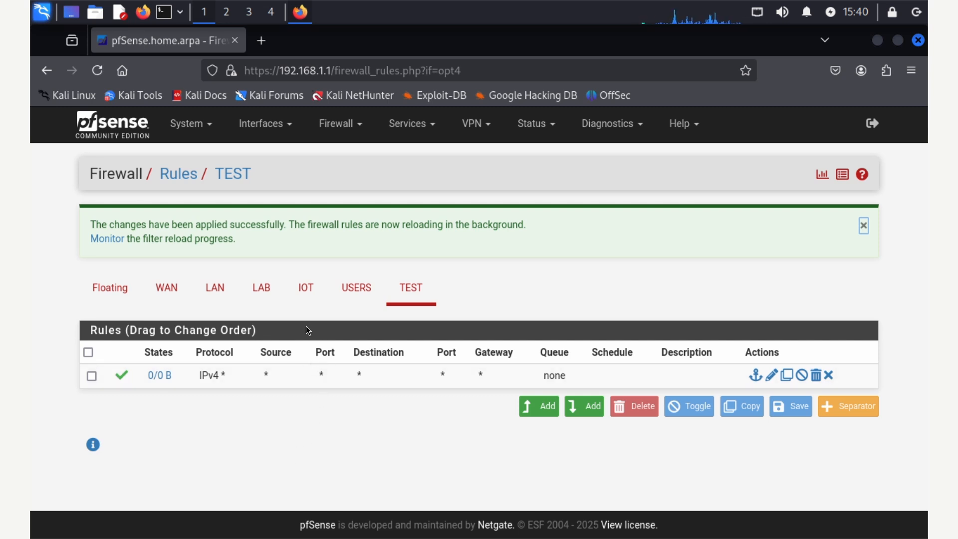
Step: Compare the existing firewall rules of the LAB, IOT and USERS interfaces
left_click(261, 291)
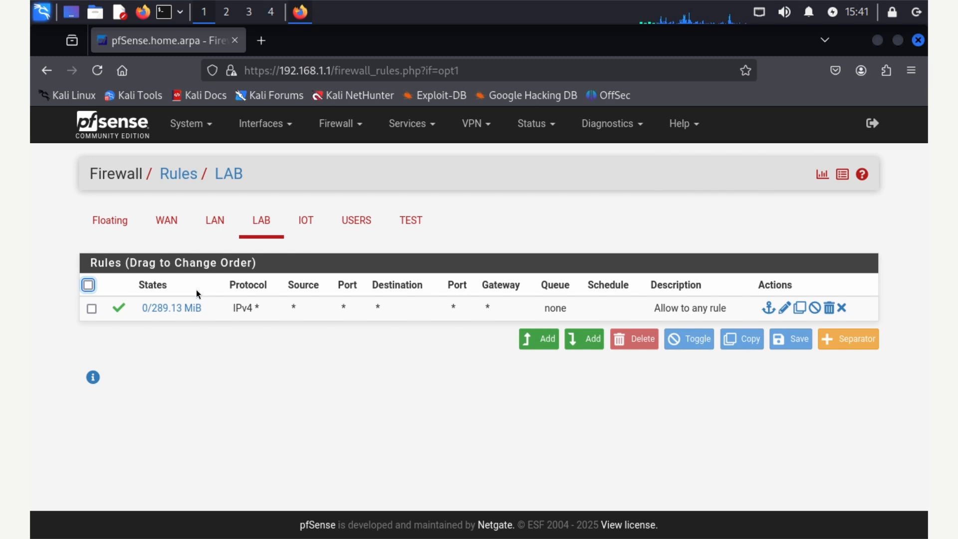
left_click(307, 221)
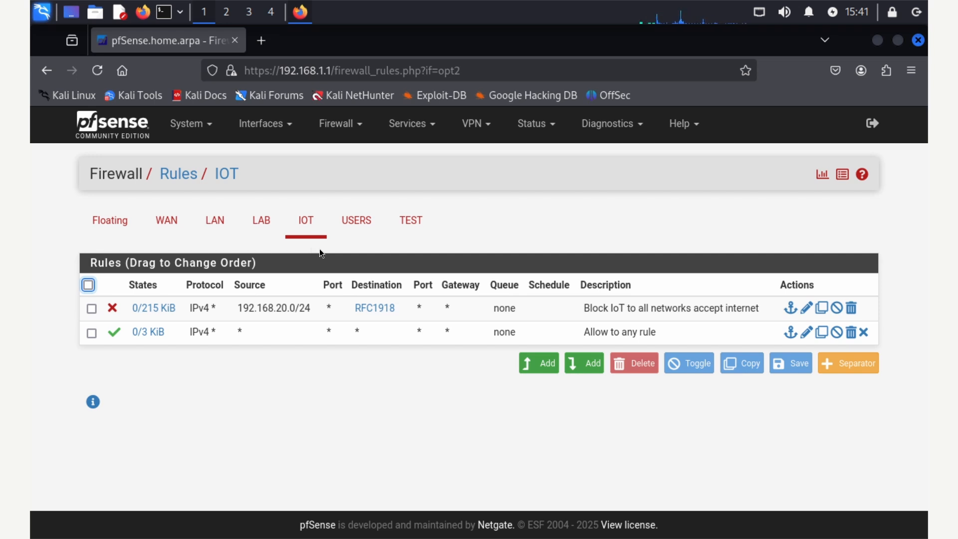
left_click(364, 229)
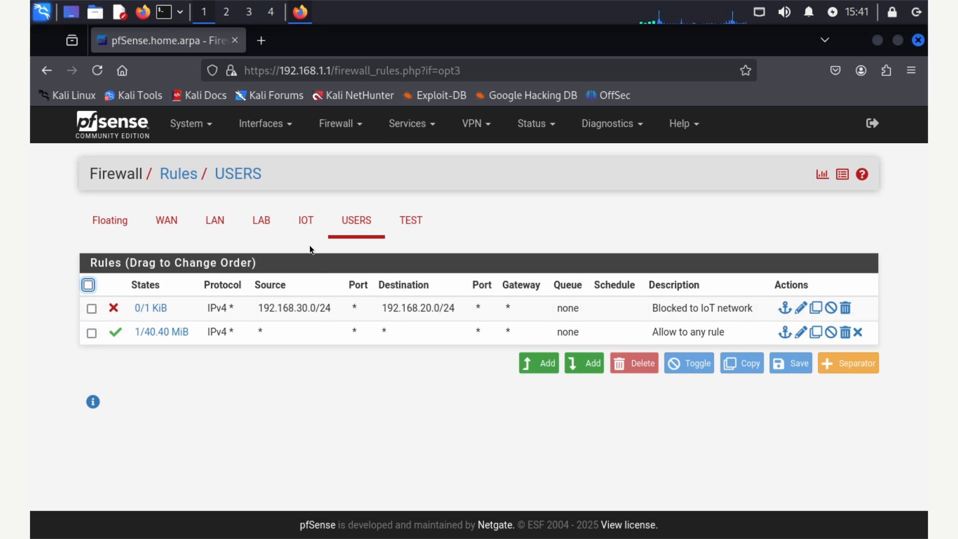
left_click(260, 221)
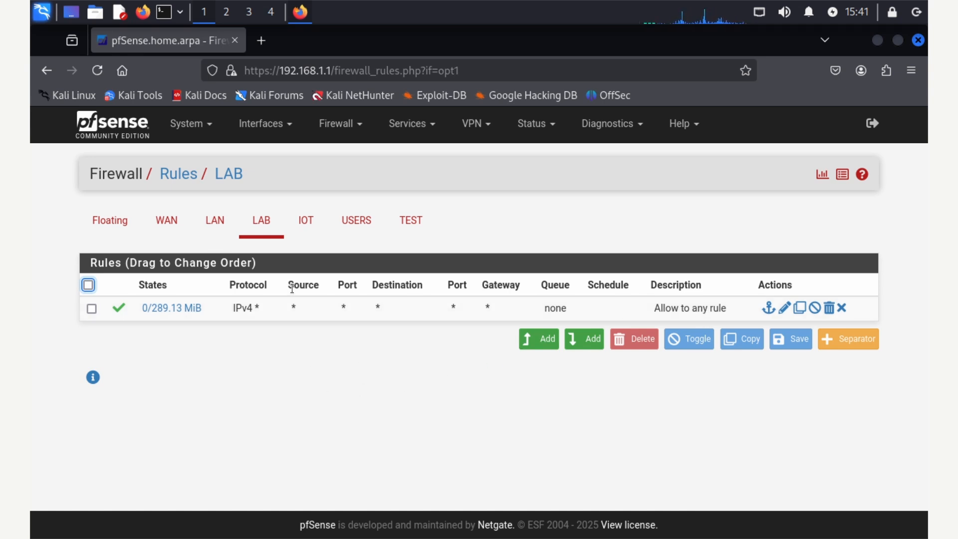
left_click(308, 223)
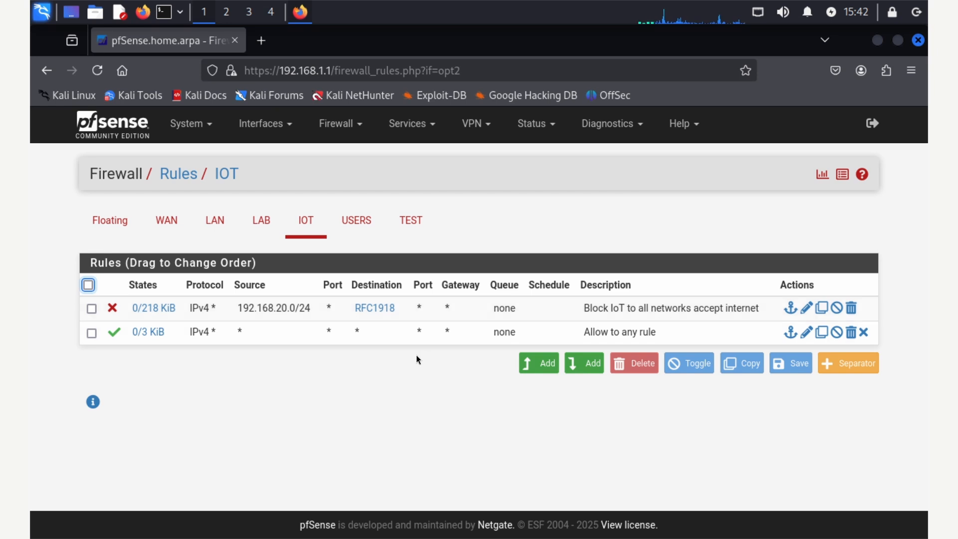
Step: Open the IOT interface's block rule and examine its action, protocol, source, destination and description
mouse_move(122, 315)
left_click(808, 308)
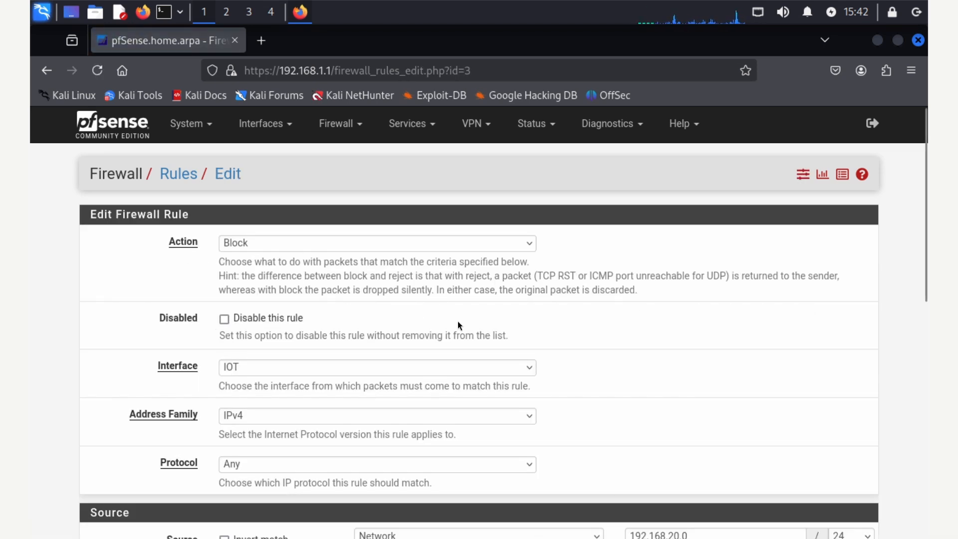
scroll(456, 321, "down", 2)
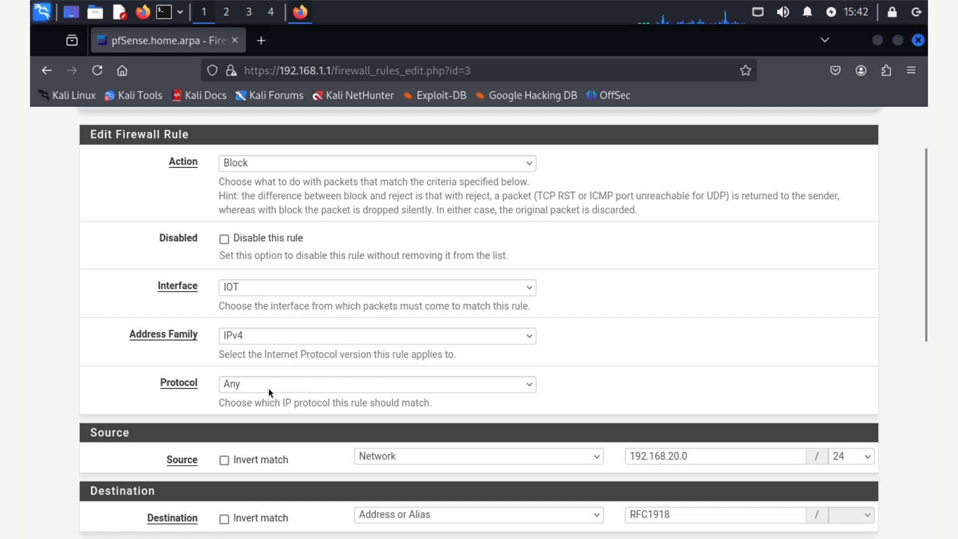
scroll(354, 385, "down", 5)
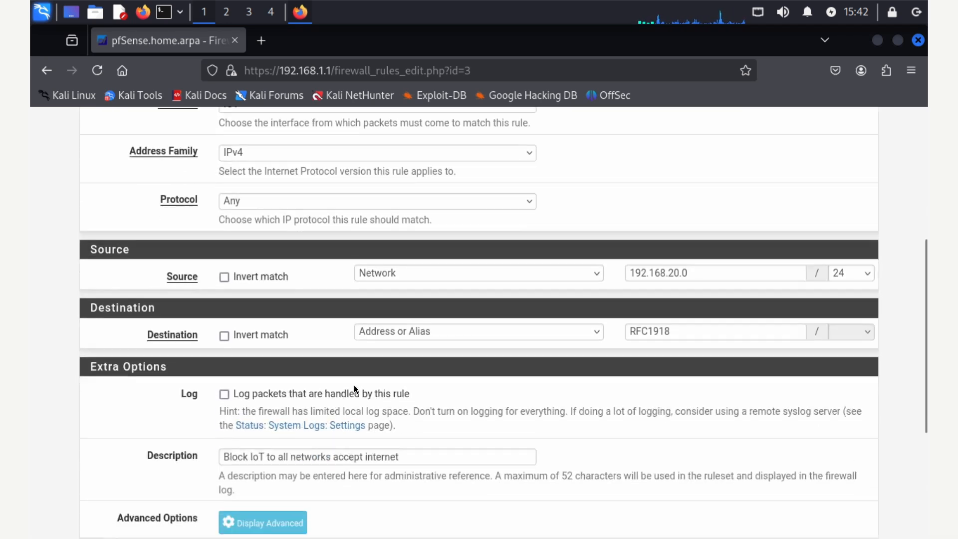
scroll(353, 385, "up", 2)
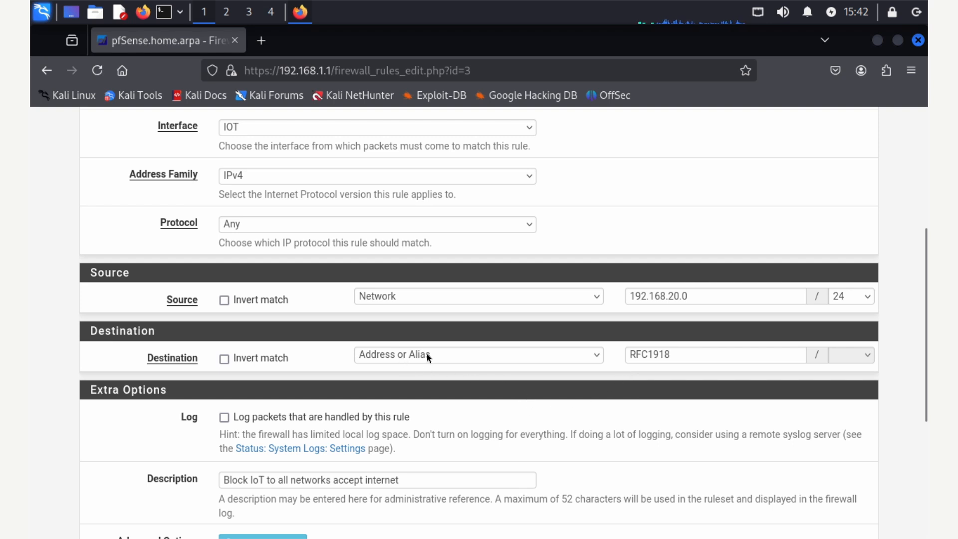
scroll(488, 408, "up", 5)
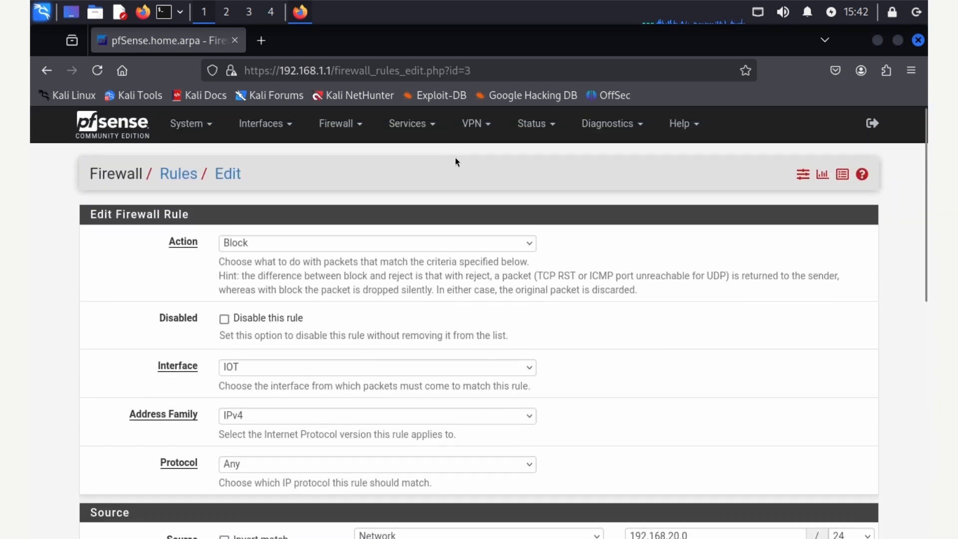
Step: Open the RFC1918 firewall alias and examine its type and the networks it contains
left_click(339, 123)
left_click(347, 157)
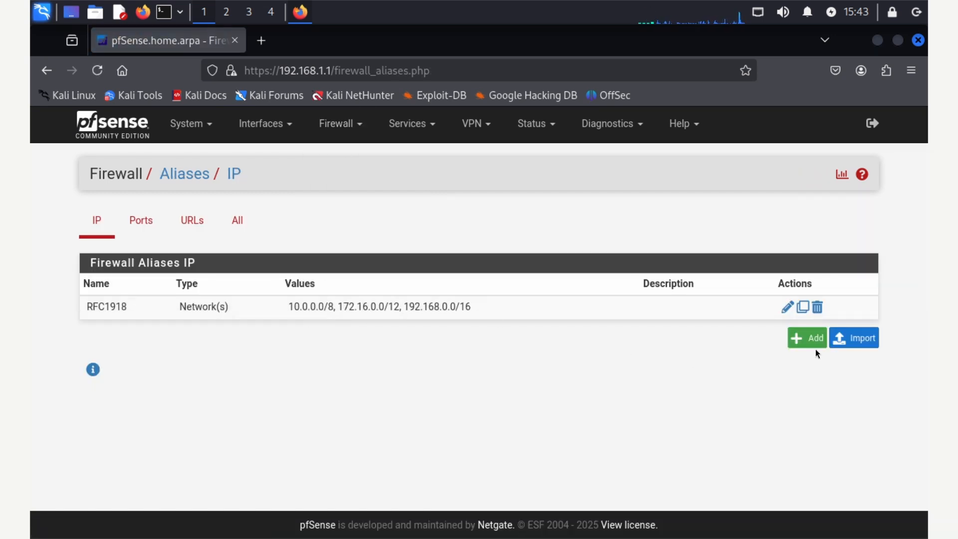
left_click(788, 307)
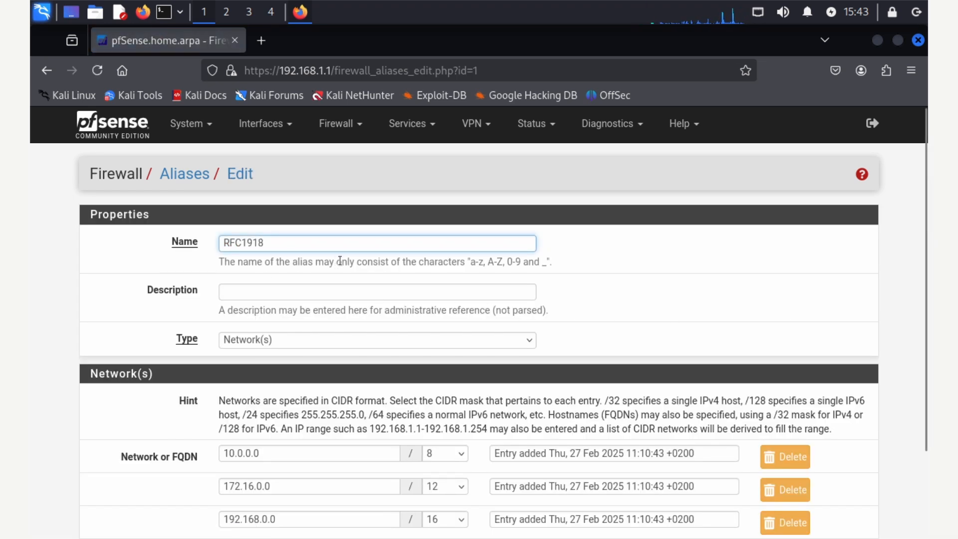
scroll(340, 260, "down", 2)
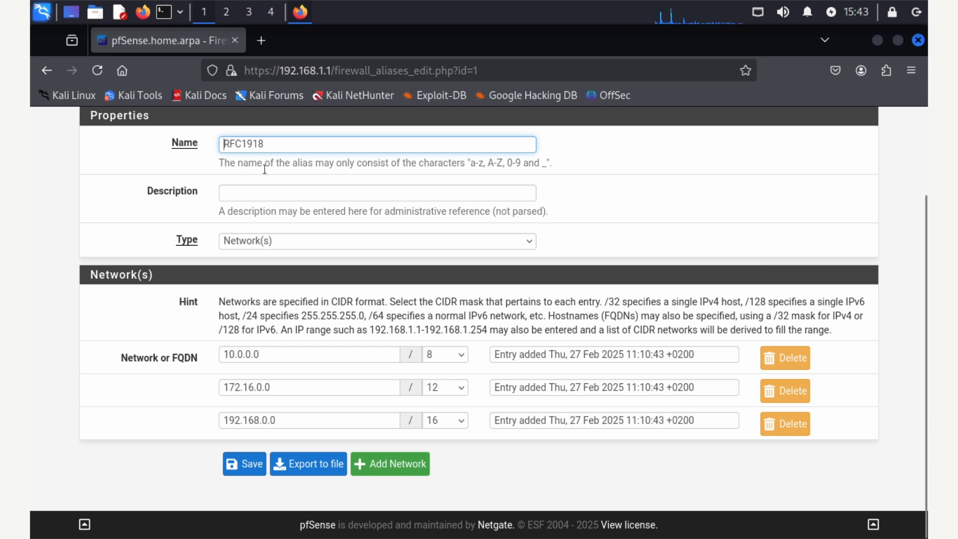
scroll(345, 405, "up", 3)
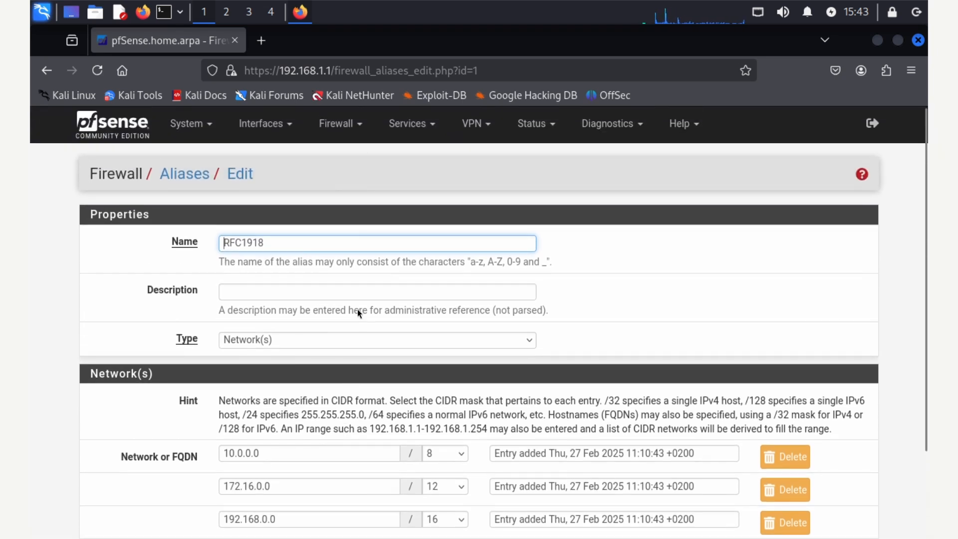
Step: Return to the IOT interface's firewall rules and reopen its block rule for review
left_click(338, 124)
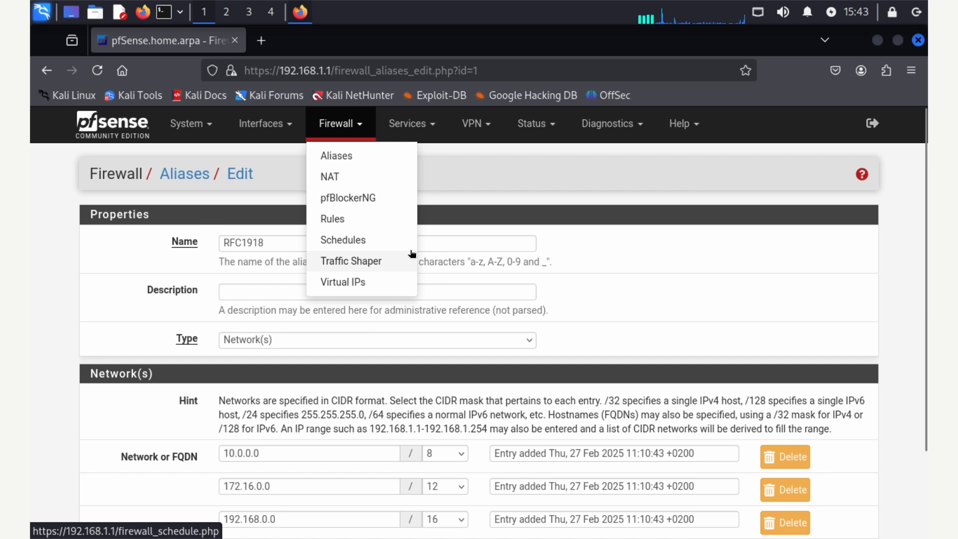
left_click(336, 216)
left_click(400, 221)
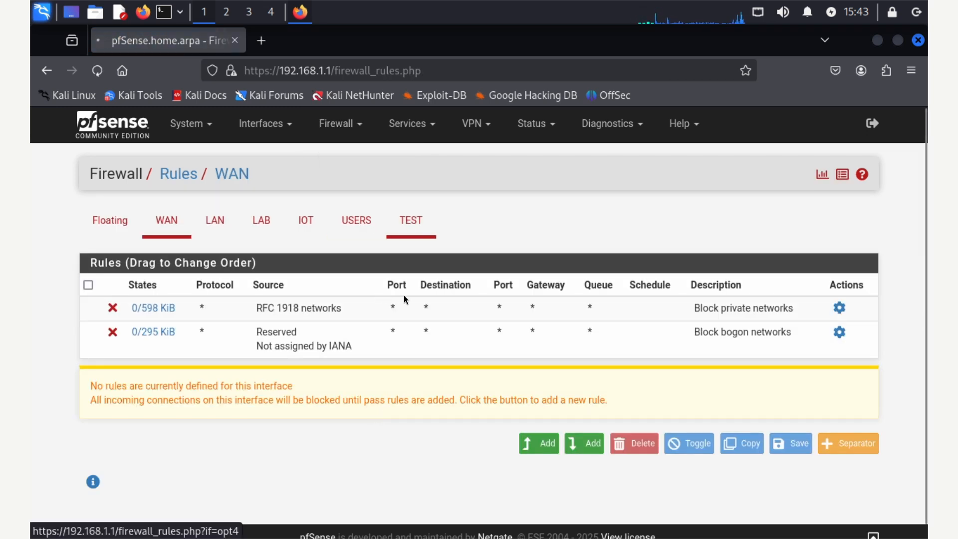
left_click(306, 220)
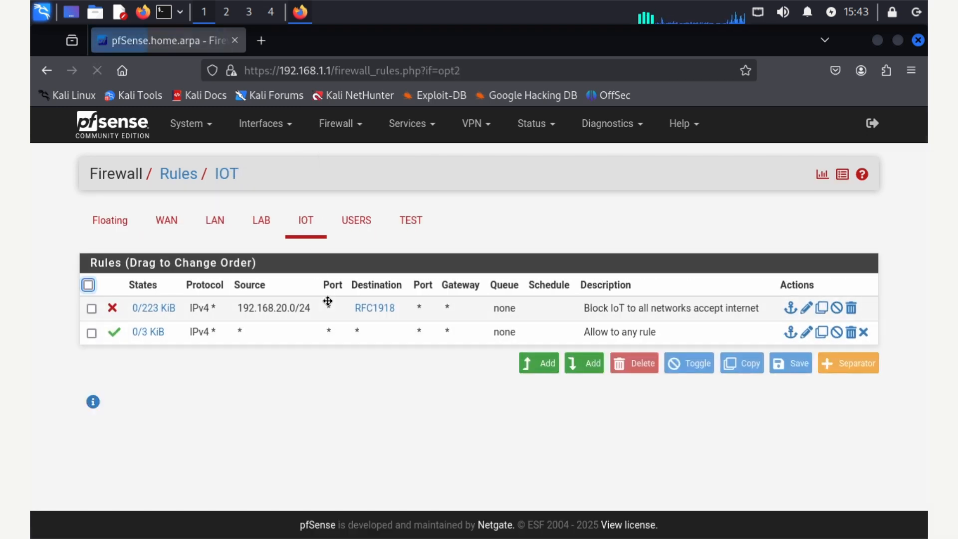
left_click(806, 307)
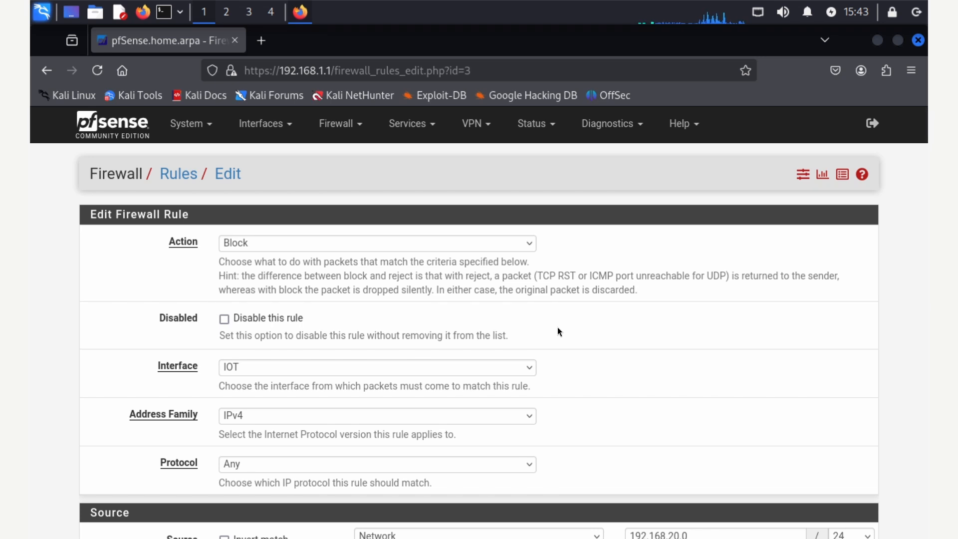
scroll(594, 386, "down", 8)
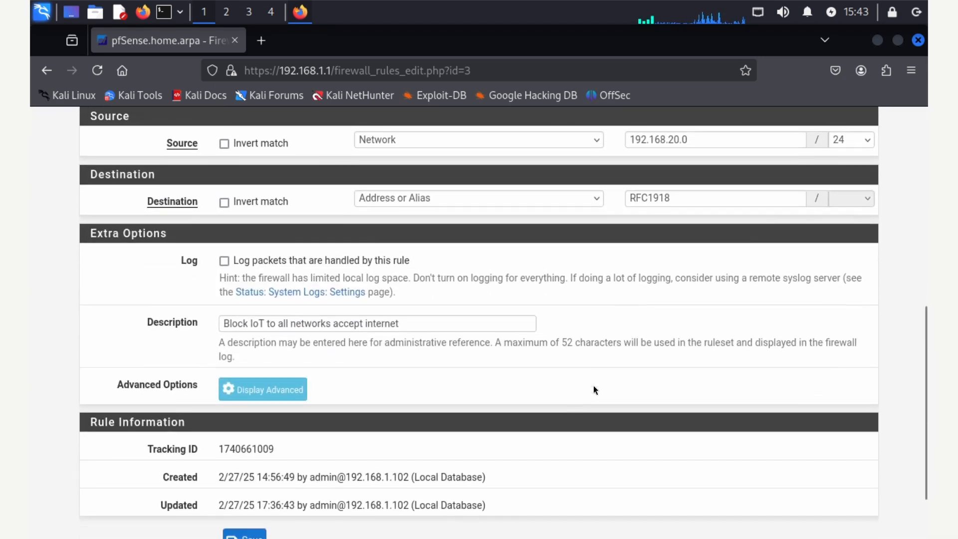
scroll(594, 385, "up", 6)
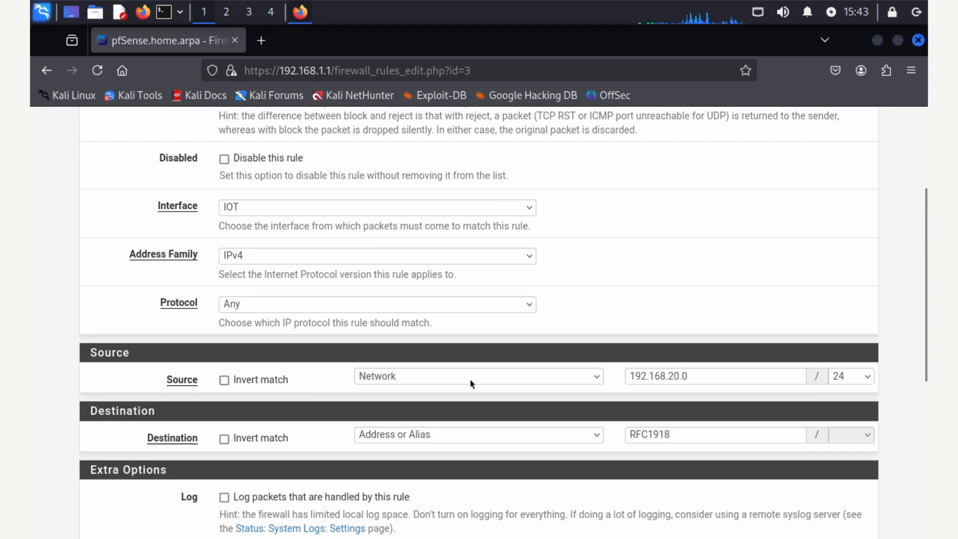
Step: Examine the source network and destination alias of the IOT block rule
left_click_drag(701, 377, 602, 384)
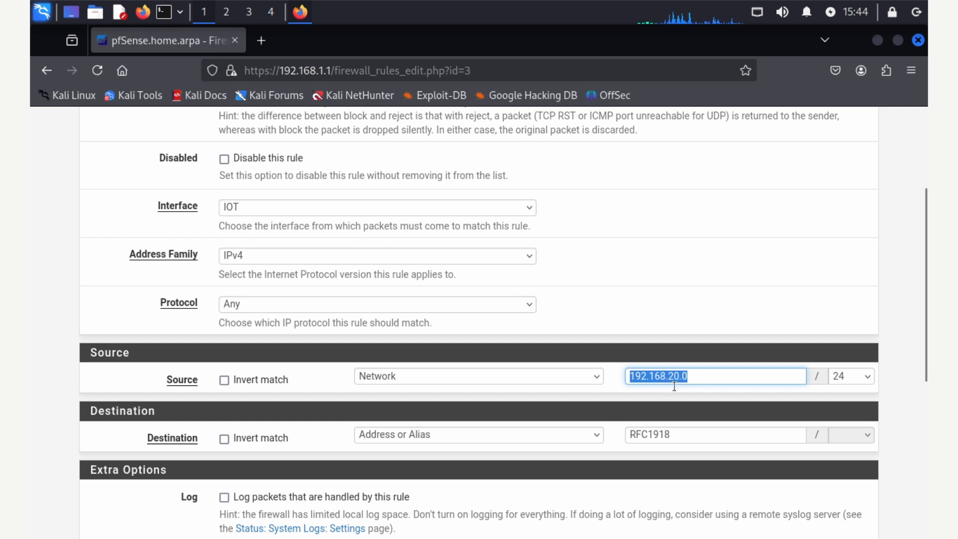
left_click(695, 375)
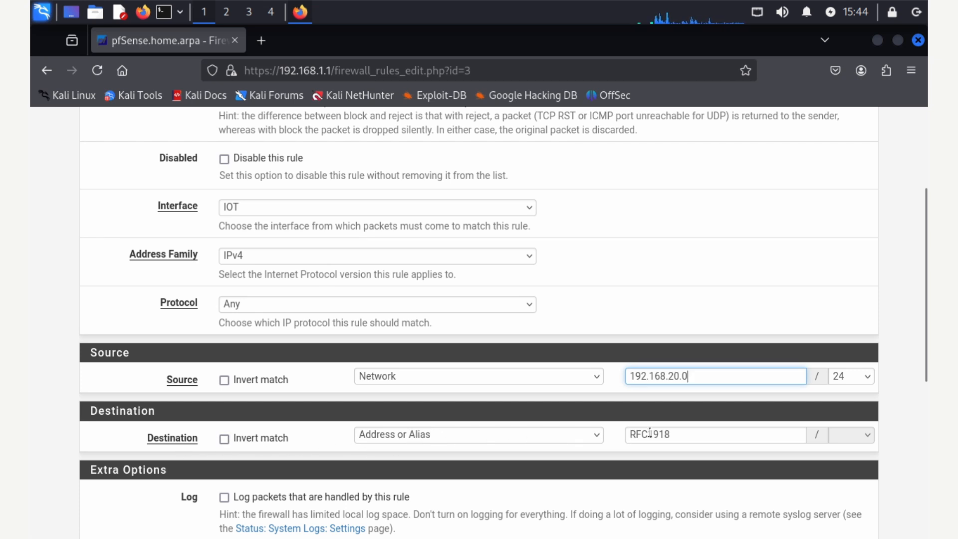
left_click(694, 435)
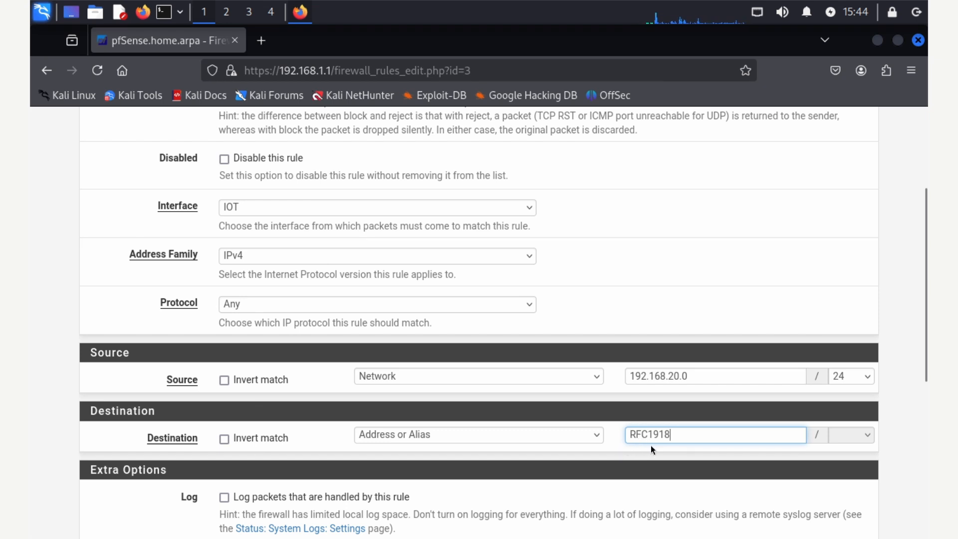
scroll(531, 430, "down", 1)
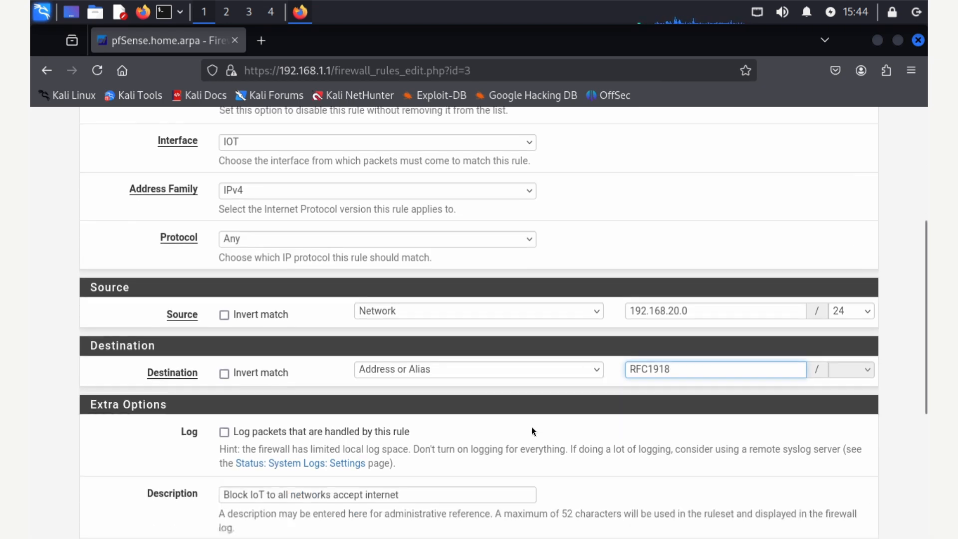
scroll(532, 430, "down", 5)
scroll(531, 428, "up", 6)
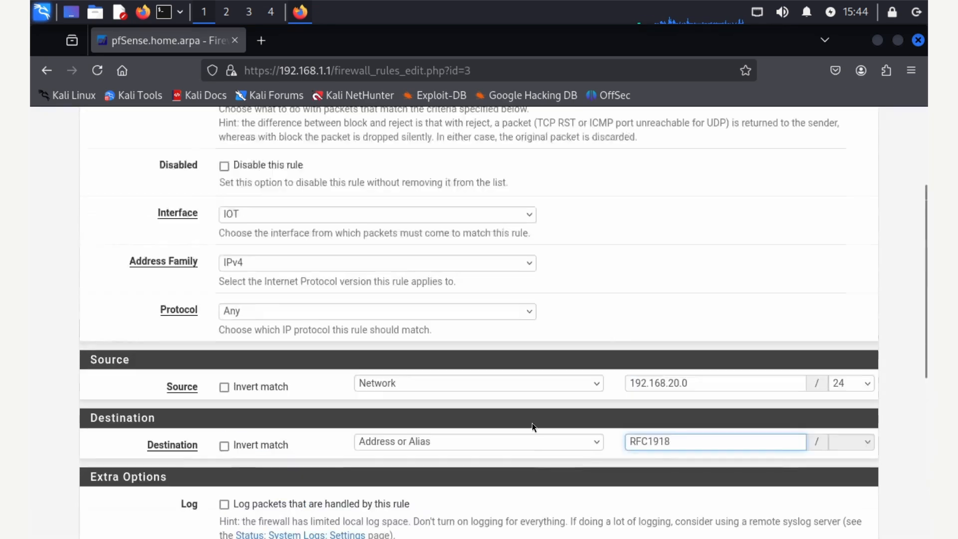
Step: Return to the firewall rules list and open the USERS interface's block rule
scroll(532, 426, "up", 3)
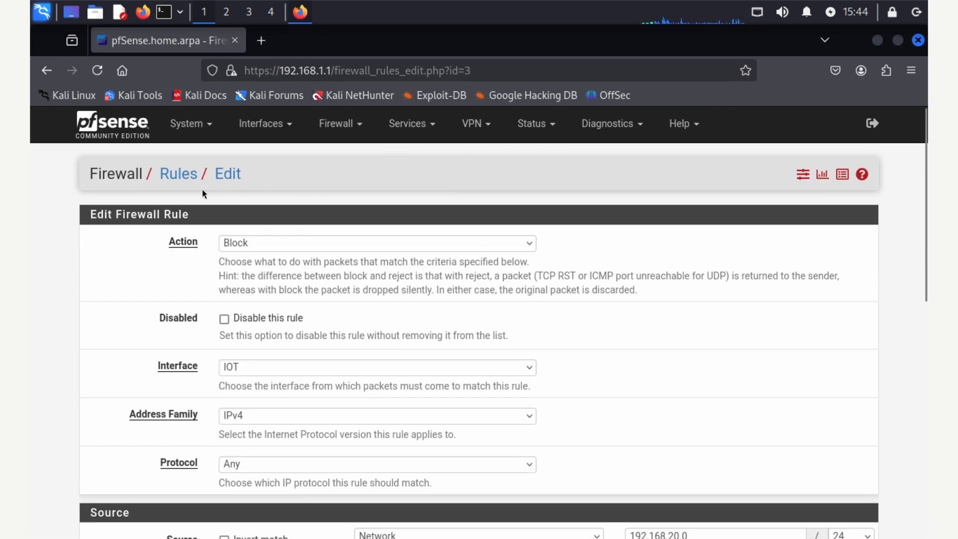
left_click(178, 175)
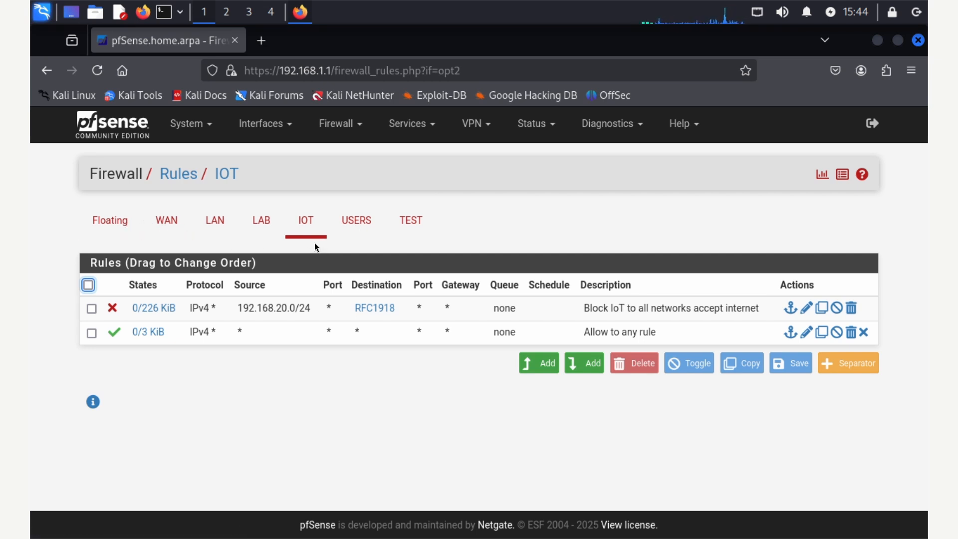
left_click(357, 225)
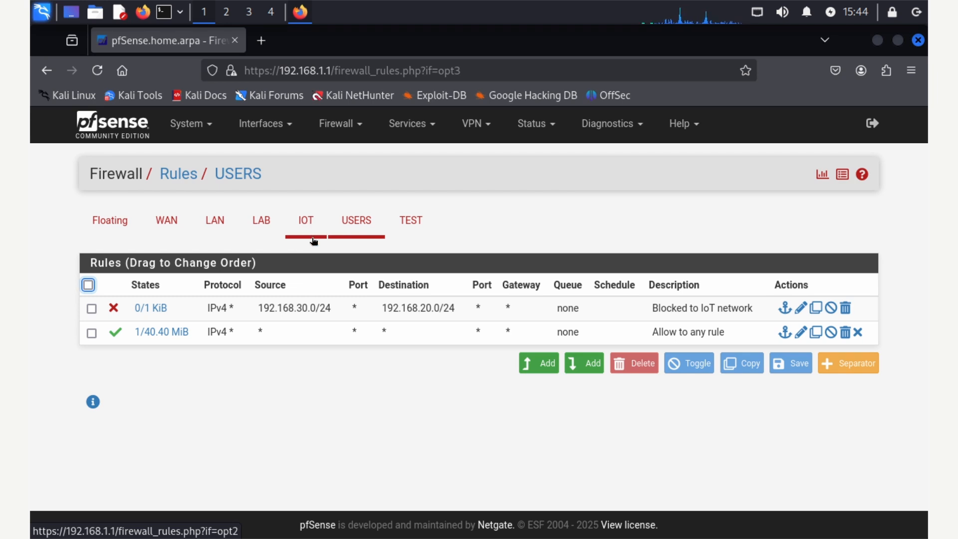
left_click(801, 308)
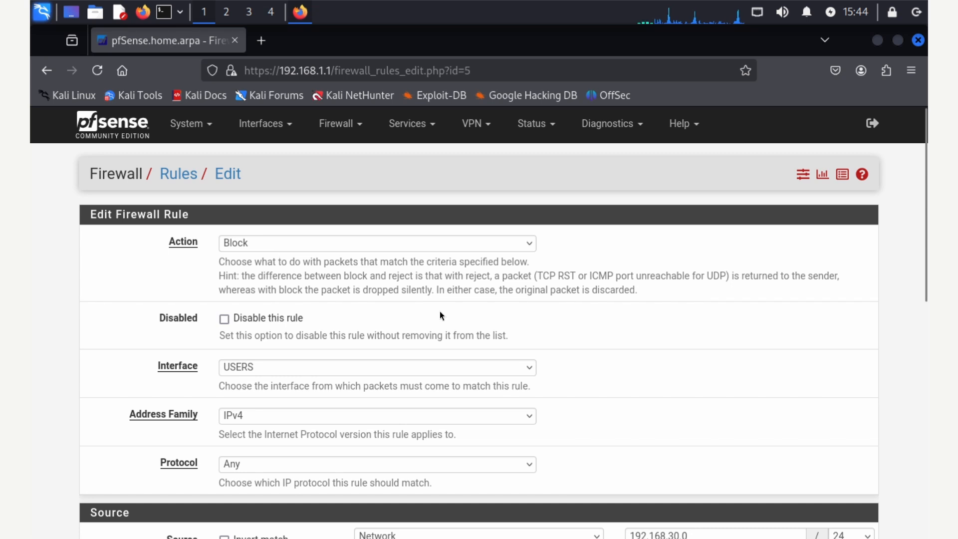
Step: Examine the USERS block rule's source and destination networks and its description, and return to the USERS rules list
scroll(277, 252, "down", 3)
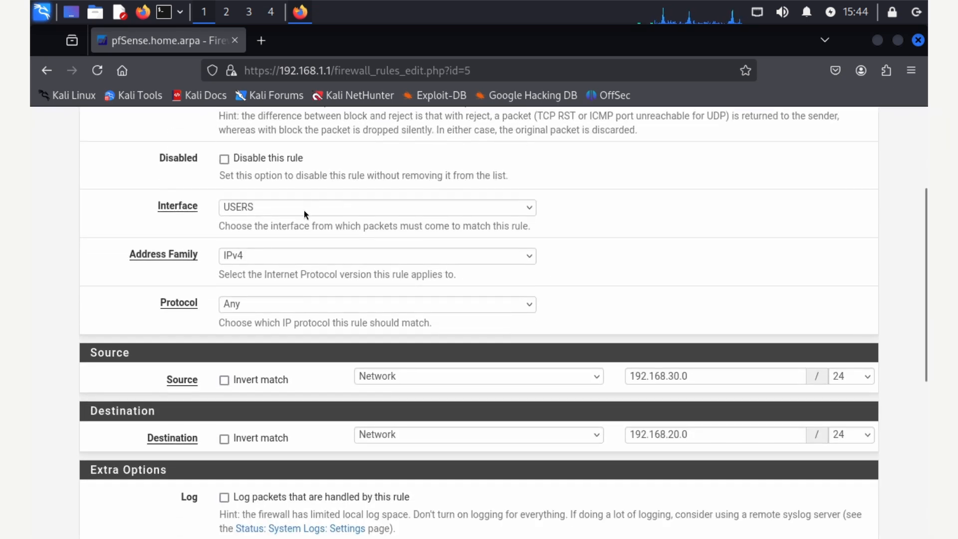
scroll(535, 309, "down", 3)
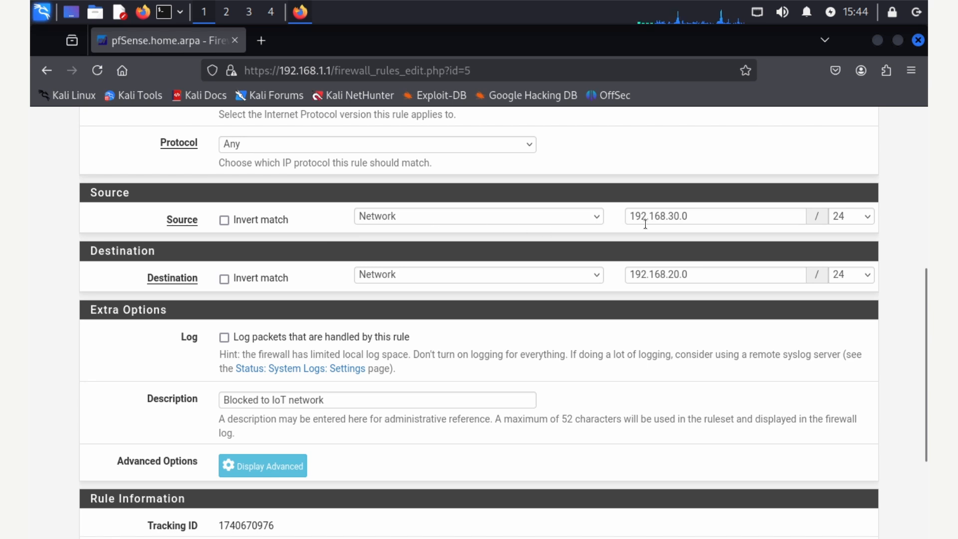
triple_click(680, 217)
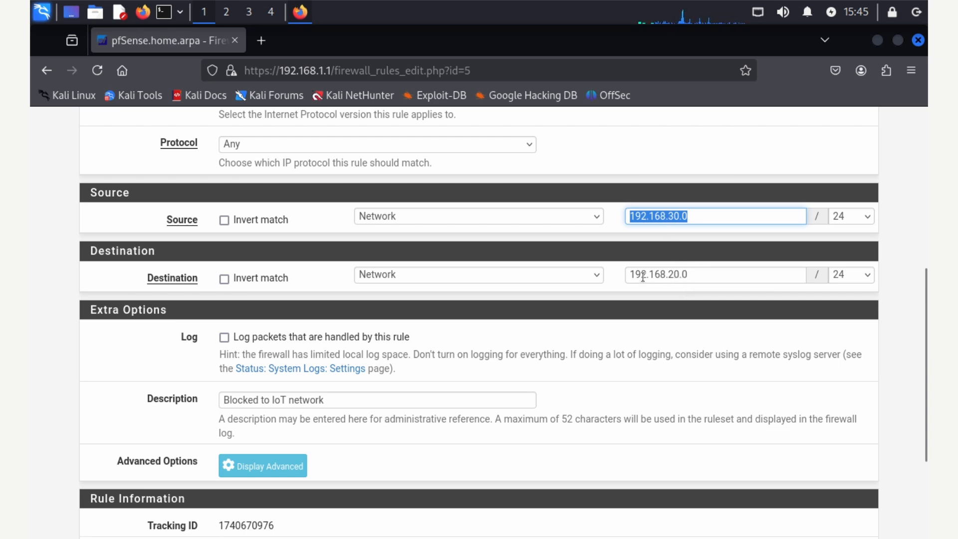
left_click_drag(710, 273, 555, 283)
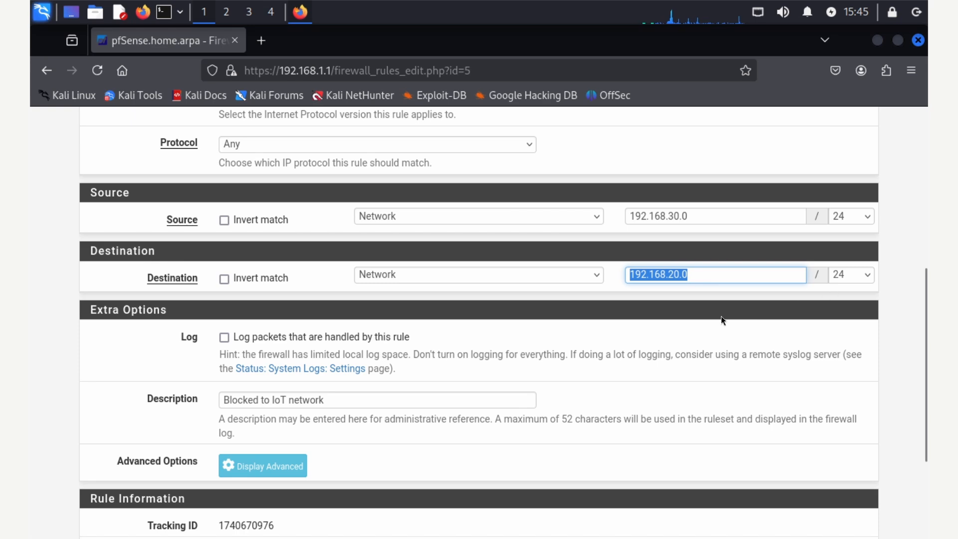
scroll(403, 381, "down", 5)
scroll(453, 376, "up", 10)
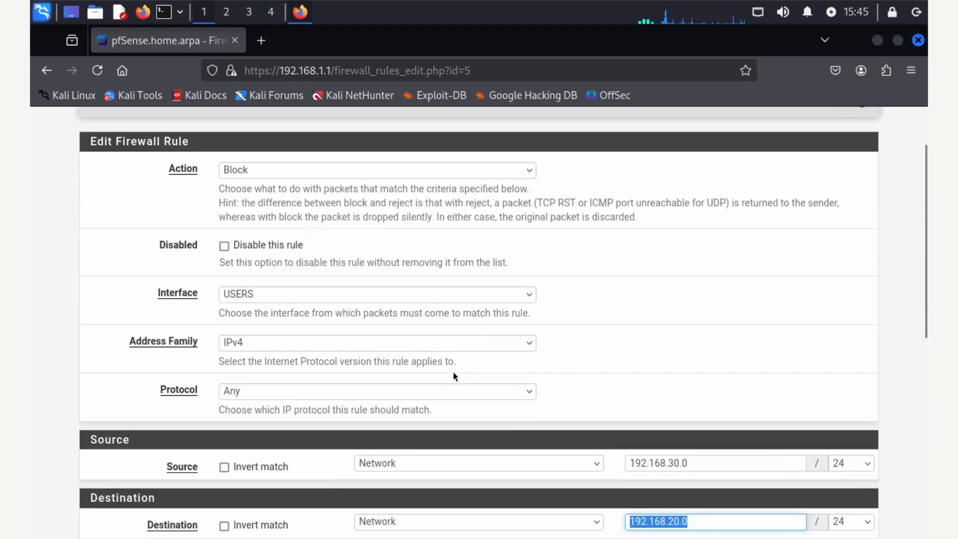
scroll(453, 375, "up", 3)
left_click(178, 174)
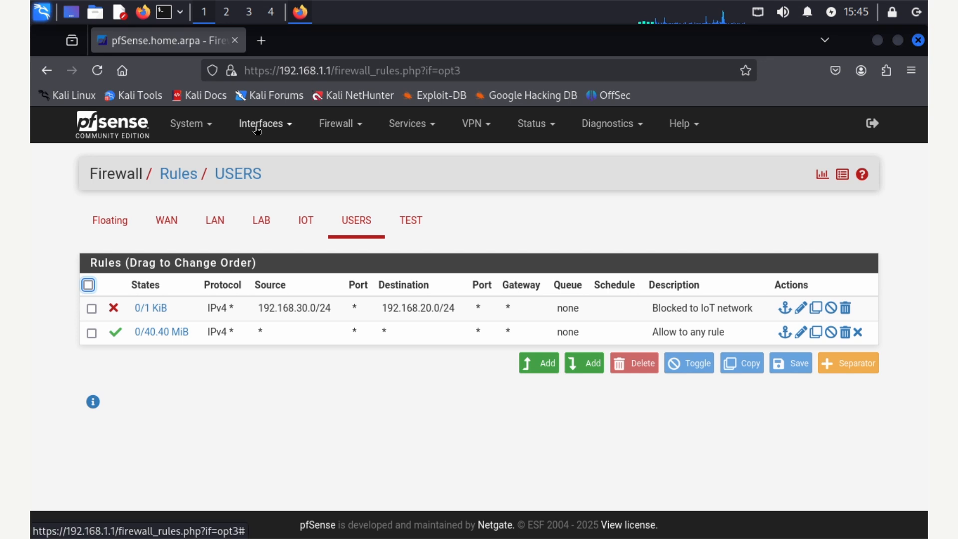
Step: Open a terminal in both the Kali and LinuxMintCinnamon virtual machines, taking Kali out of full screen
left_click(164, 12)
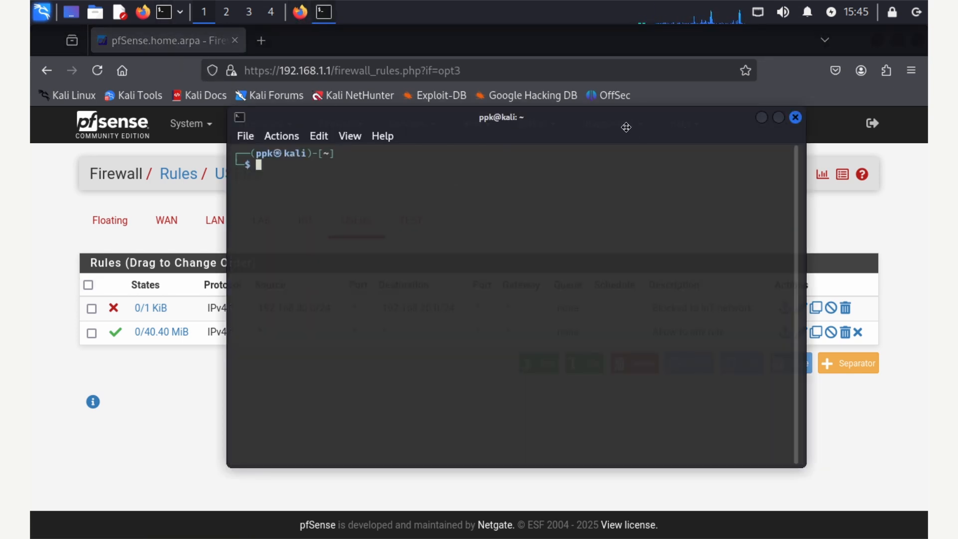
left_click_drag(626, 127, 550, 140)
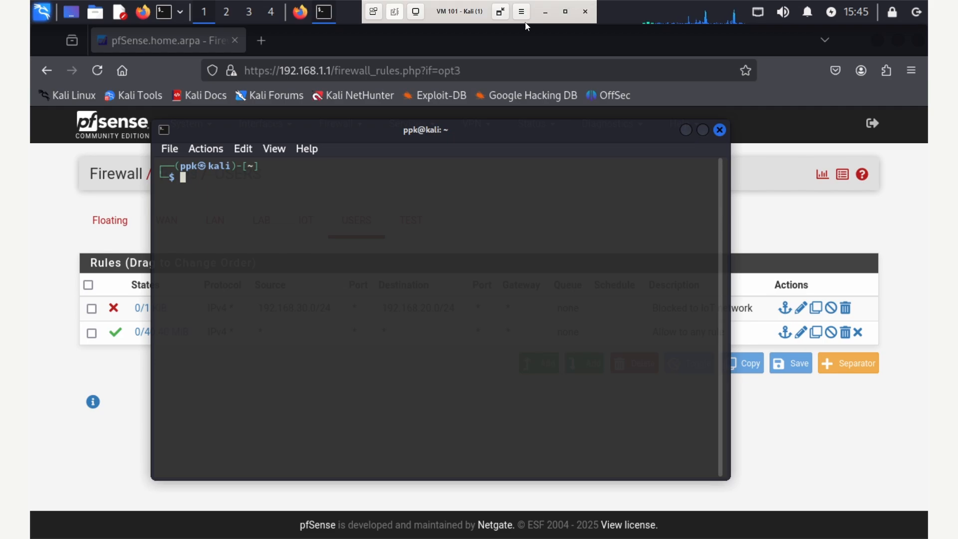
left_click(498, 12)
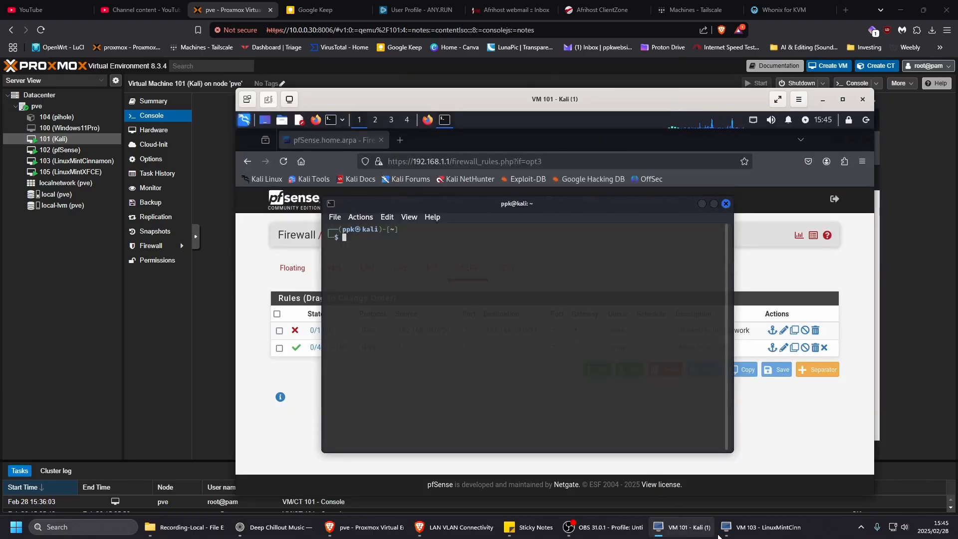
key("alt+Tab")
left_click_drag(384, 31, 379, 24)
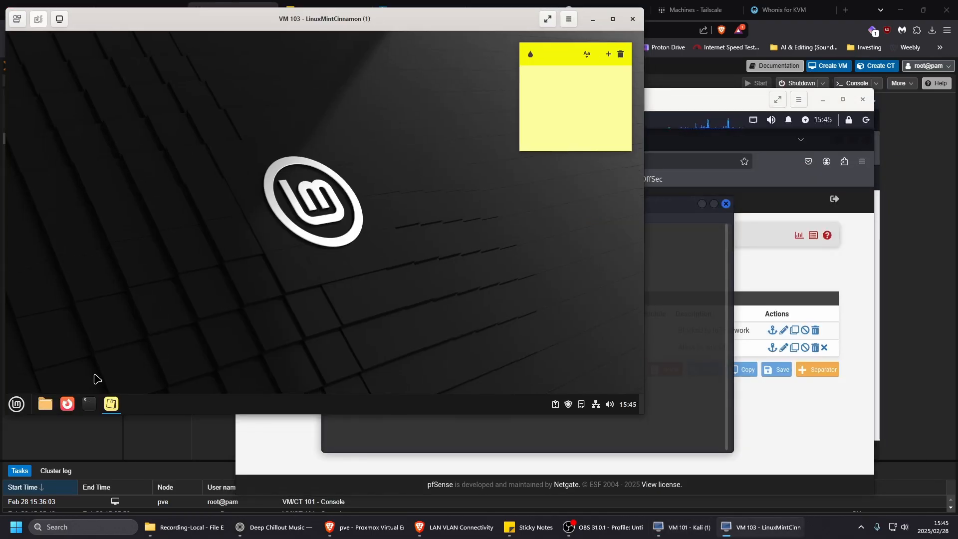
Step: Show the console of VM 105 (LinuxMintXFCE) in Proxmox and ping google.com from a new terminal there
left_click(364, 527)
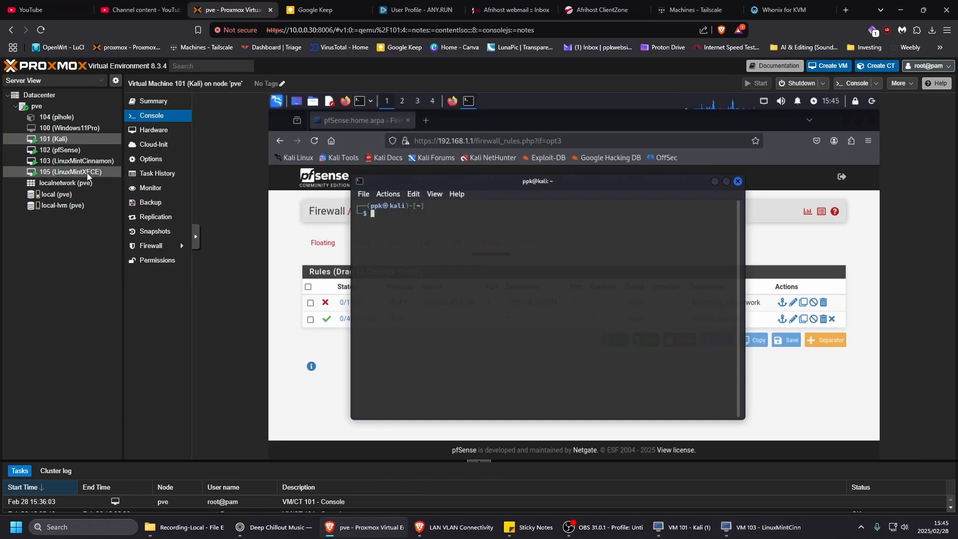
left_click(70, 171)
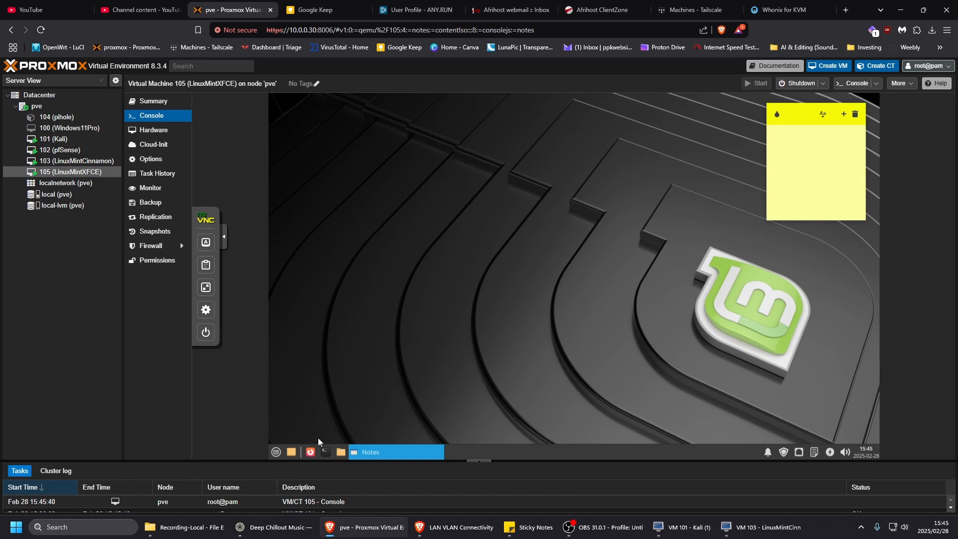
left_click(325, 450)
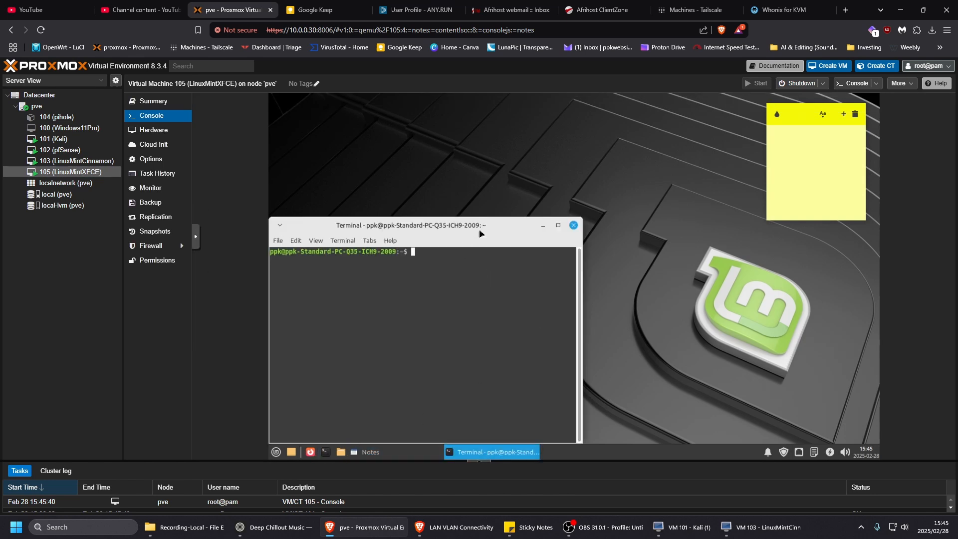
left_click_drag(486, 225, 551, 167)
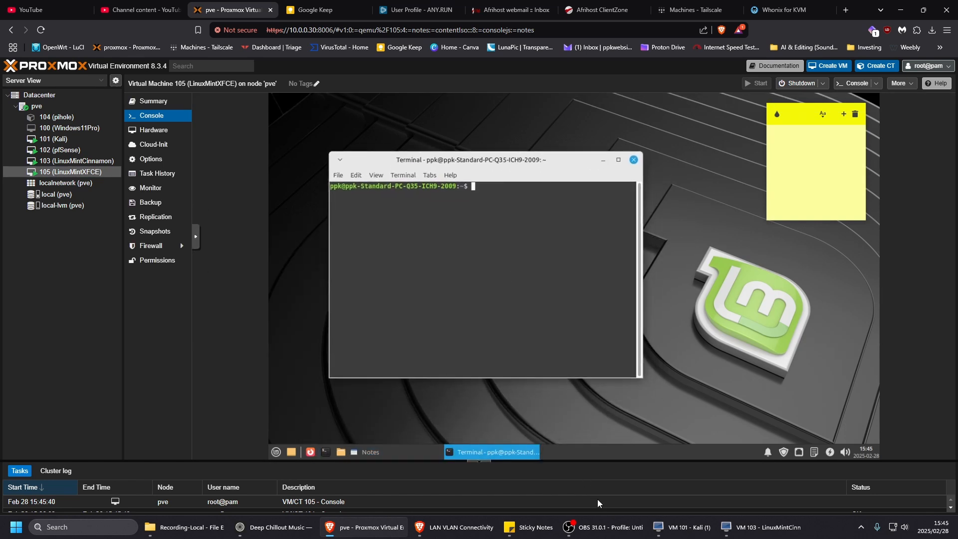
left_click(596, 534)
left_click(596, 533)
type("ping google.com")
key("Return")
Step: Switch to the Kali virtual machine and ping google.com from its terminal
left_click(685, 528)
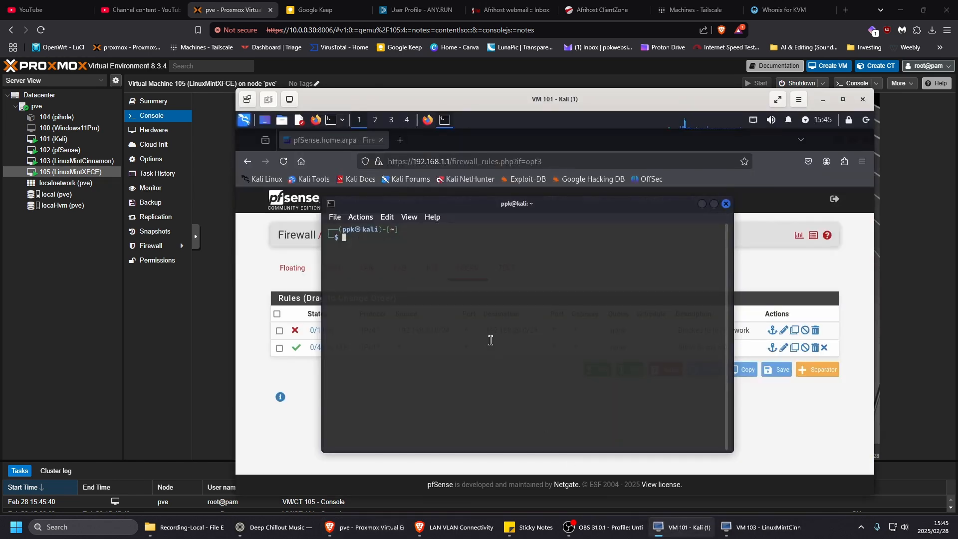
type("ping google.com")
key("Return")
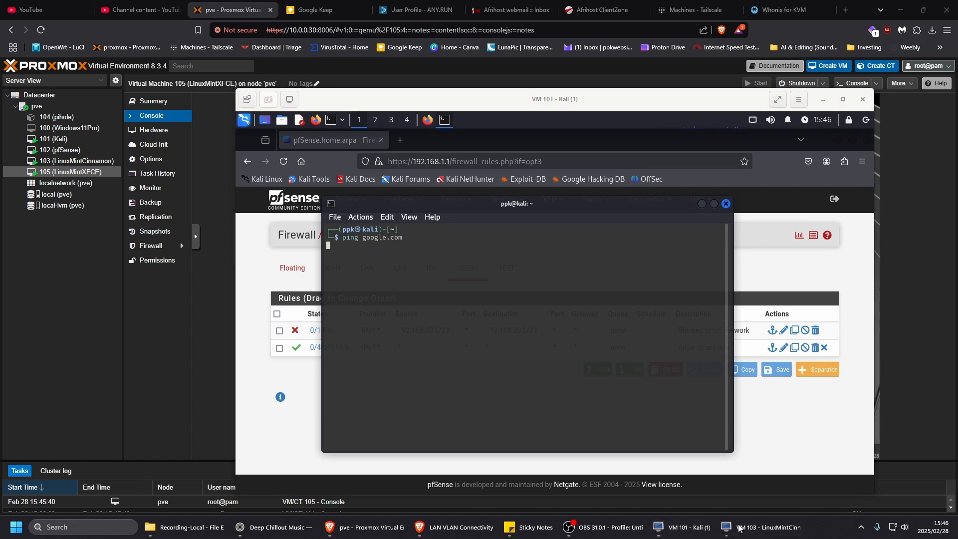
Step: Ping google.com from the LinuxMintCinnamon virtual machine and compare with the ping running in Kali
left_click(761, 529)
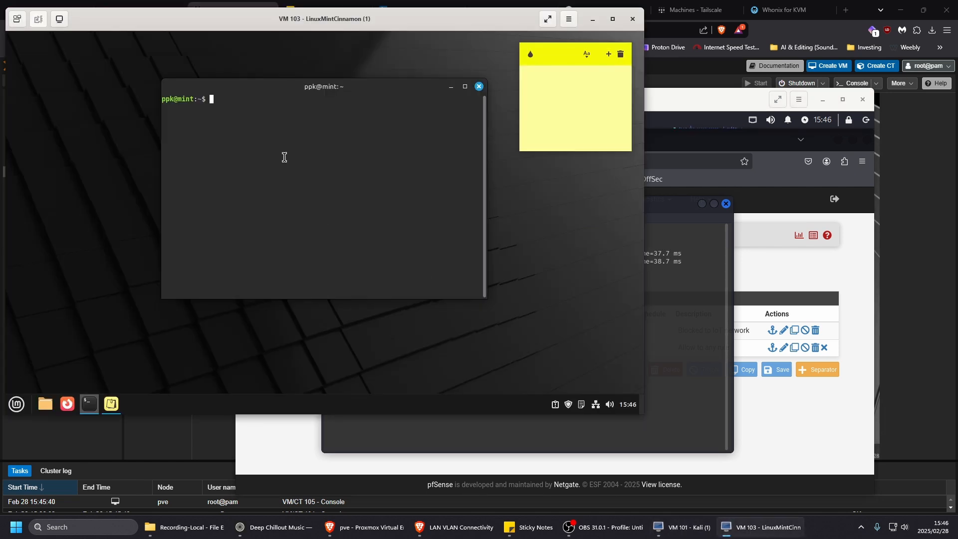
type("ping google.com")
key("Return")
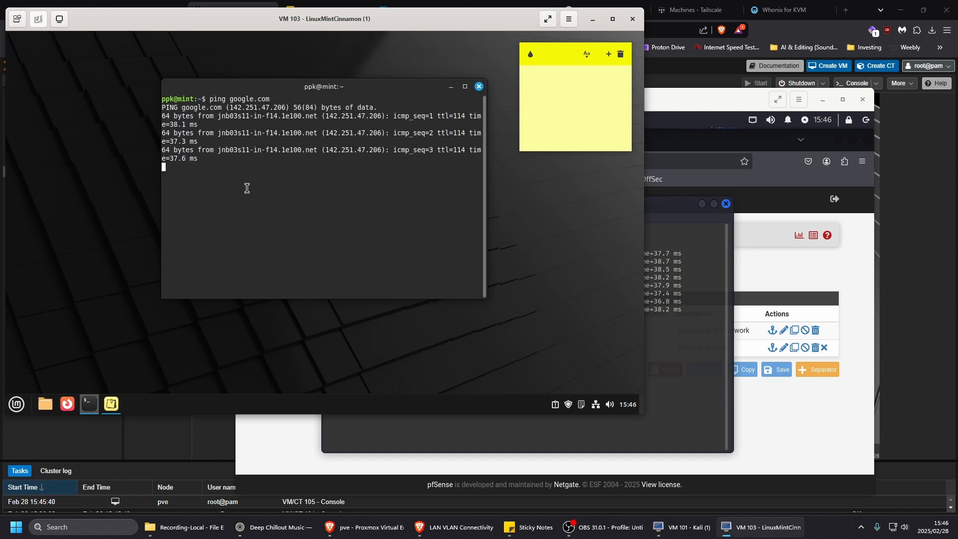
left_click(687, 372)
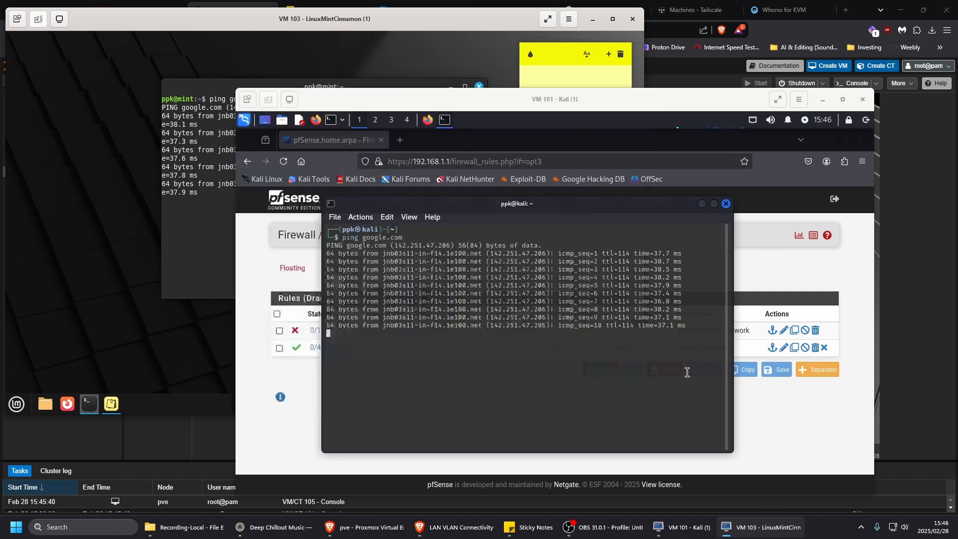
Step: Check the ping output in the LinuxMintXFCE console, run ip a there and examine the machine's IPv4 address
left_click(382, 533)
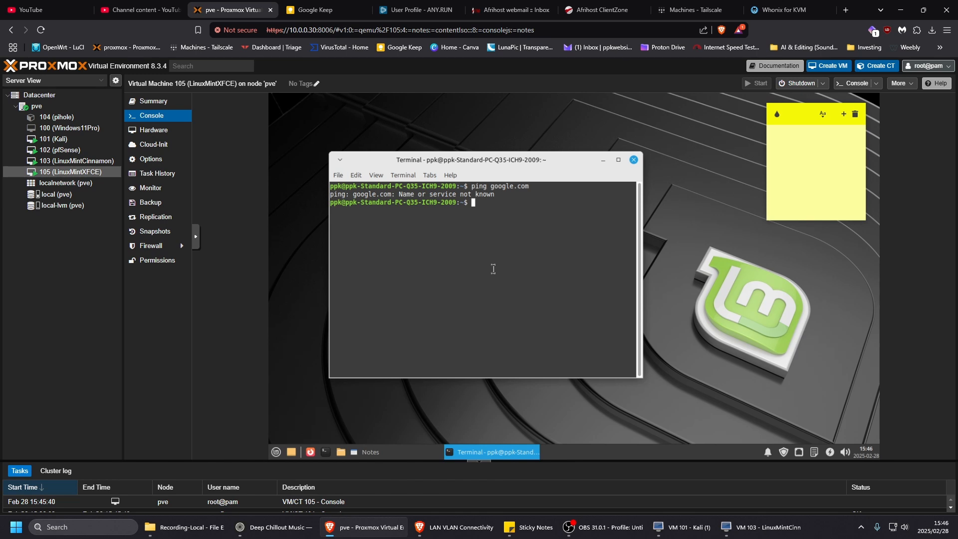
type("ping")
key("BackSpace")
key("BackSpace")
key("BackSpace")
key("BackSpace")
key("BackSpace")
type("ip a")
key("Return")
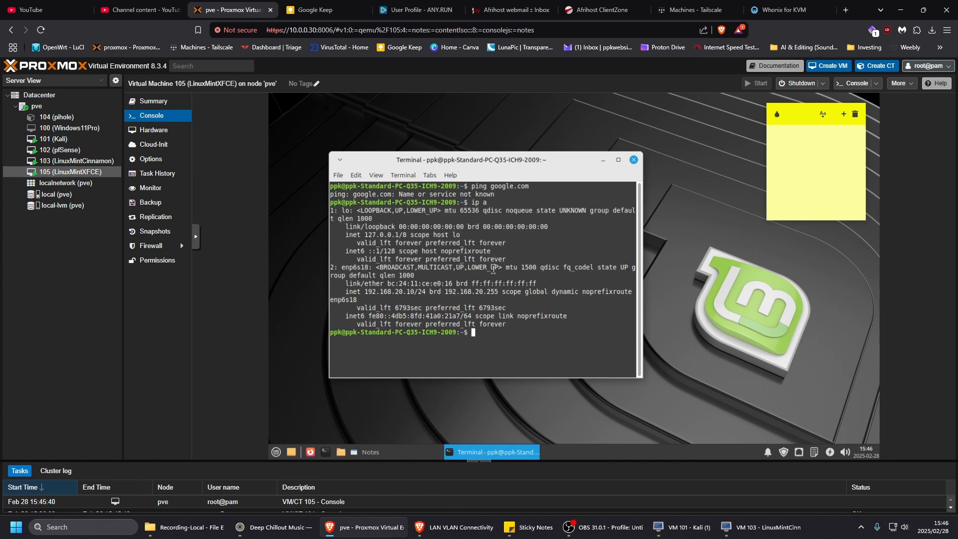
left_click_drag(369, 301, 454, 291)
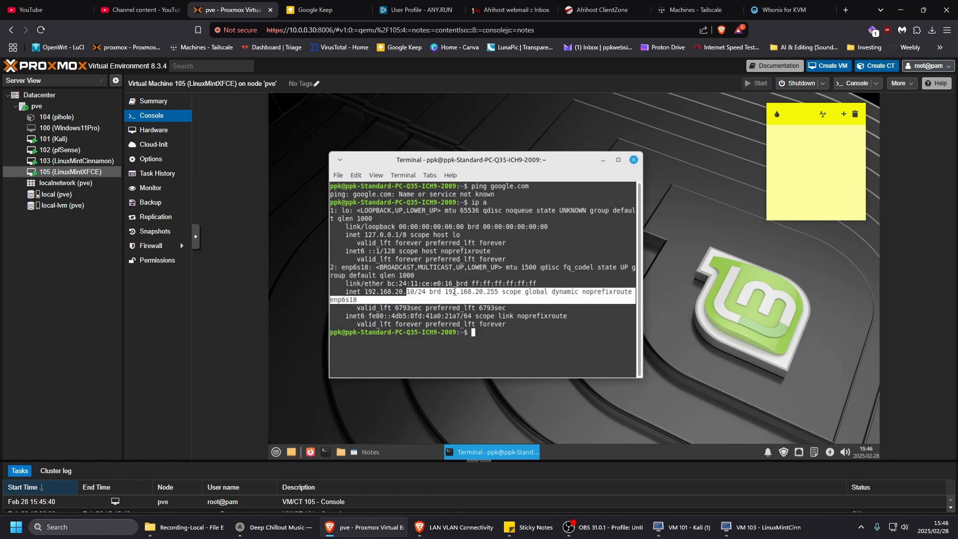
left_click(394, 292)
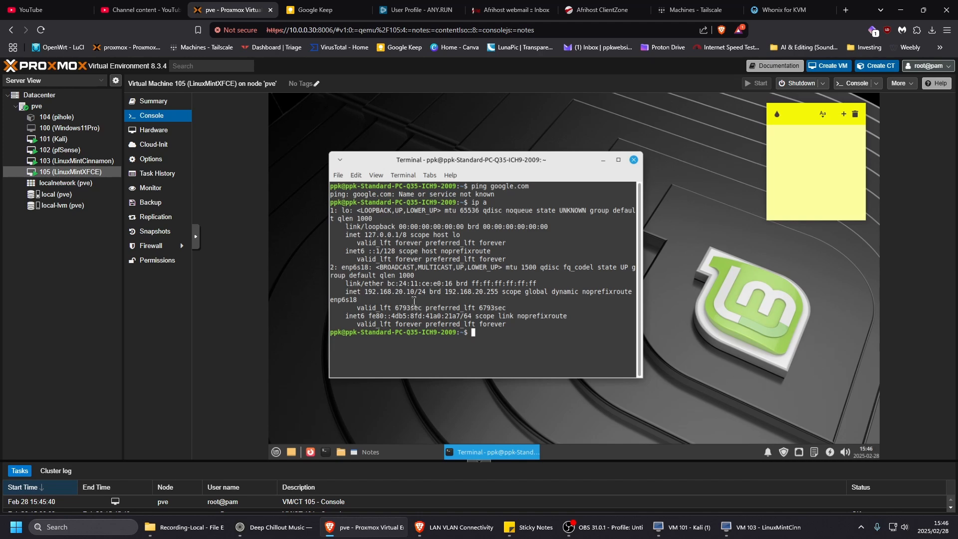
Step: Stop the ping in the LinuxMintCinnamon terminal and list its network addresses with ip a
left_click(744, 527)
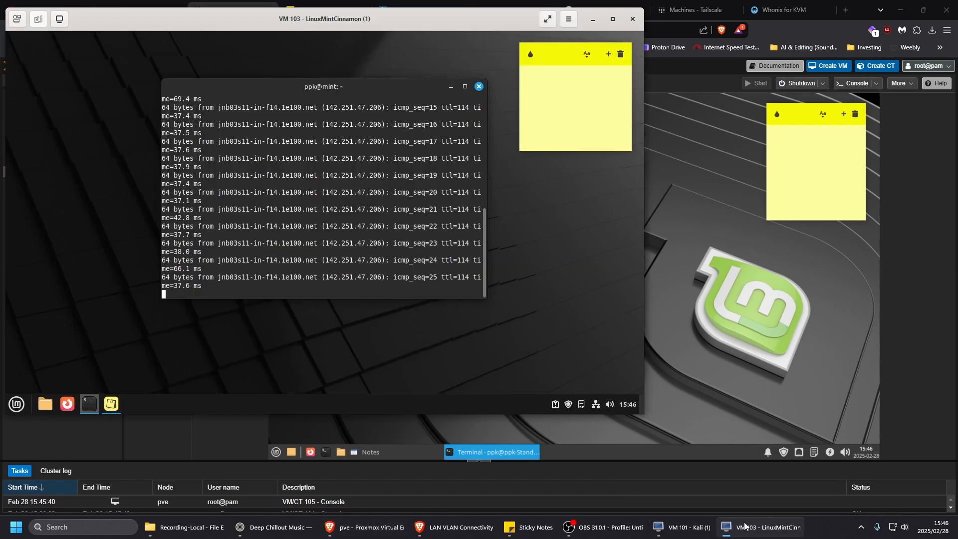
key("ctrl+c")
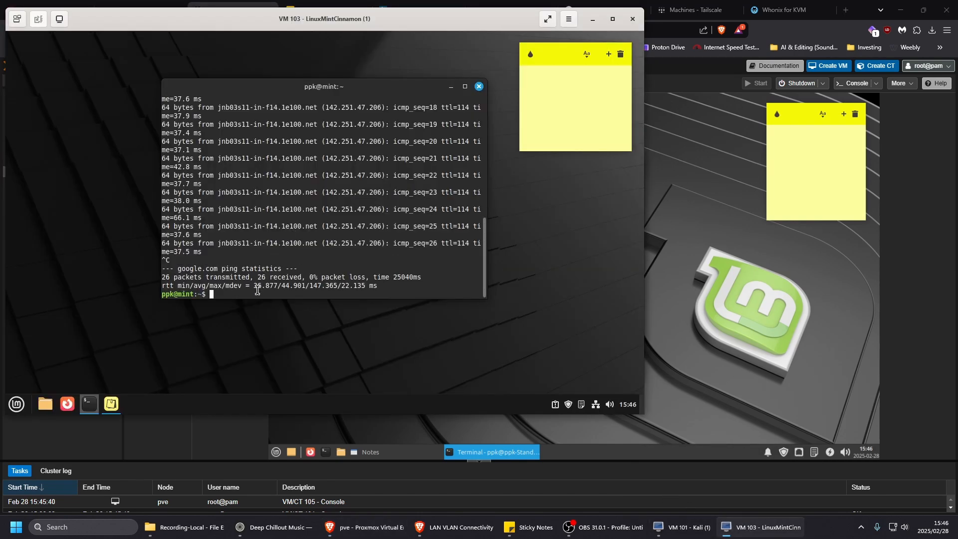
type("ip a")
key("Return")
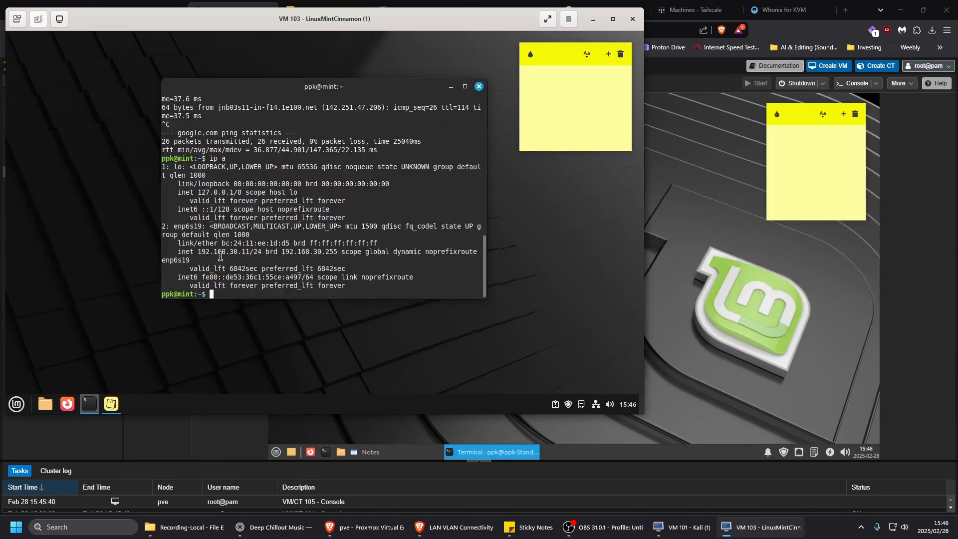
Step: Stop the ping in the Kali terminal and list its network addresses with ip a
left_click(681, 527)
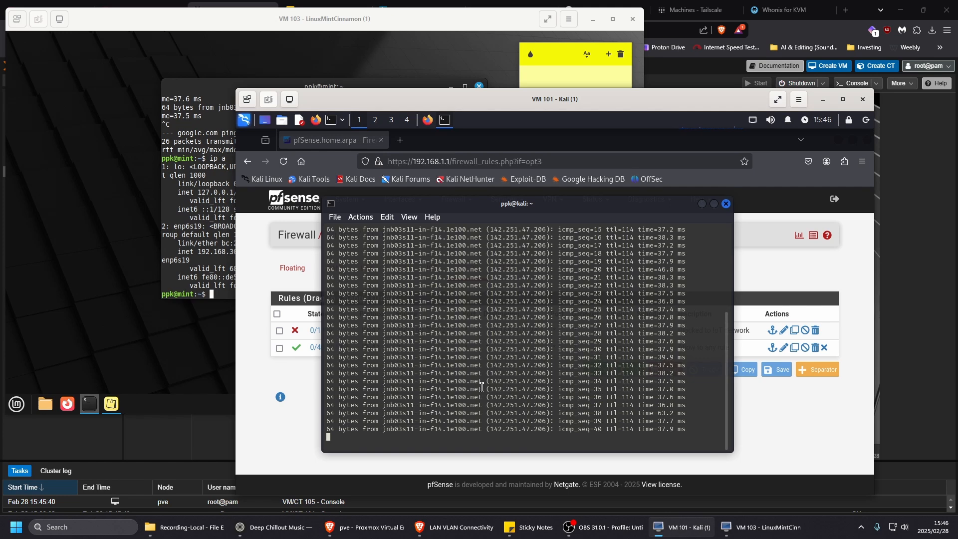
key("ctrl+c")
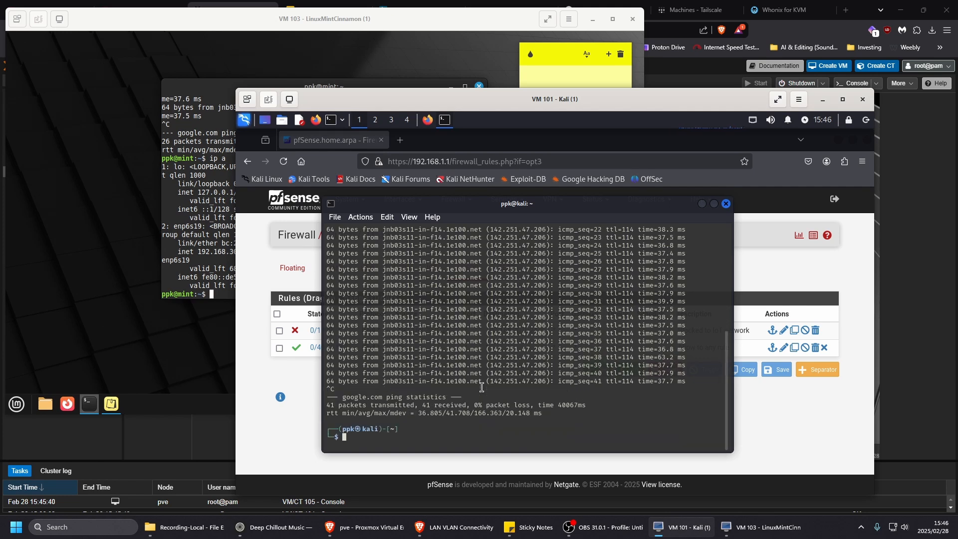
type("ip a")
key("Return")
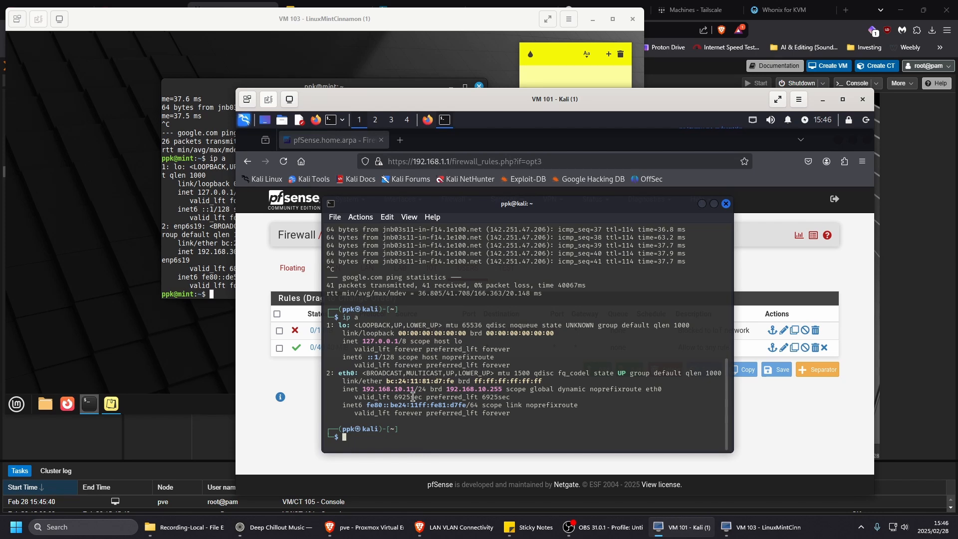
Step: Switch to the LinuxMintXFCE console, ping the Kali machine at 192.168.10.11 from its terminal and stop the ping
mouse_move(395, 527)
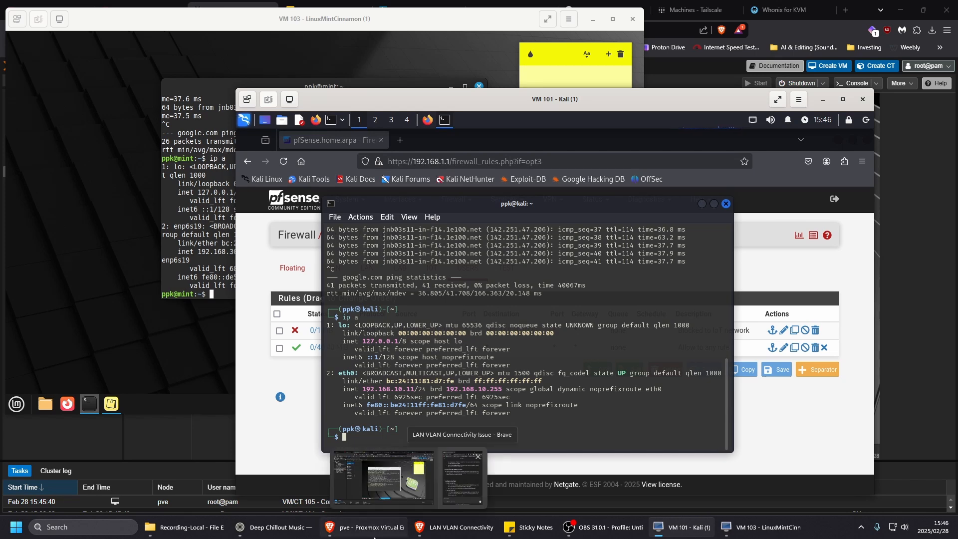
left_click(383, 477)
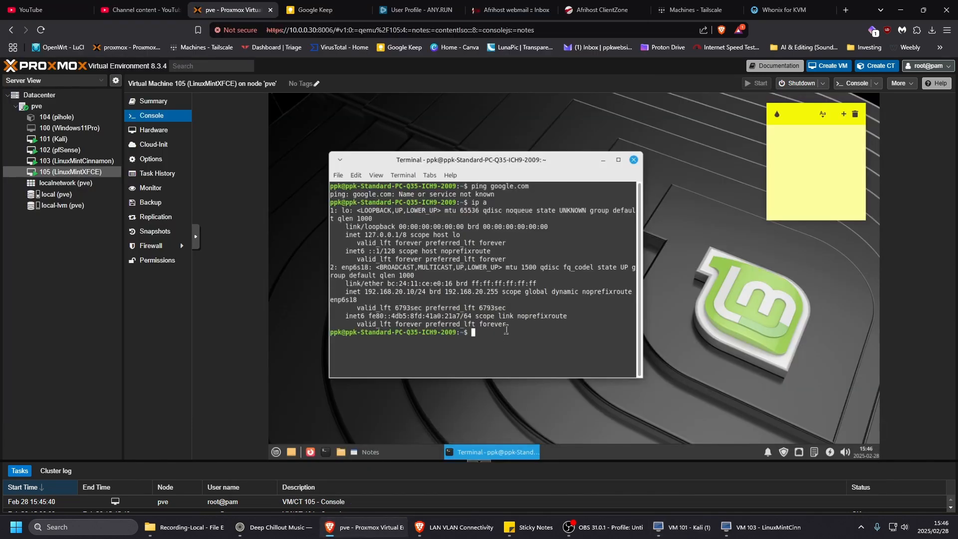
type("ping 192.168.10.11")
key("Return")
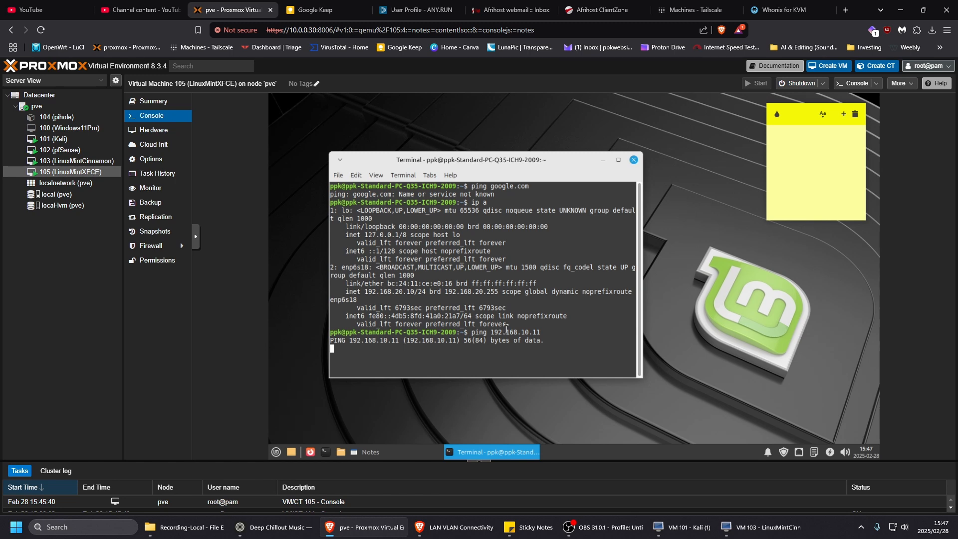
key("ctrl+c")
Step: Ping the LinuxMintCinnamon machine at 192.168.30.11 from the LinuxMintXFCE terminal and stop the ping
key("Up")
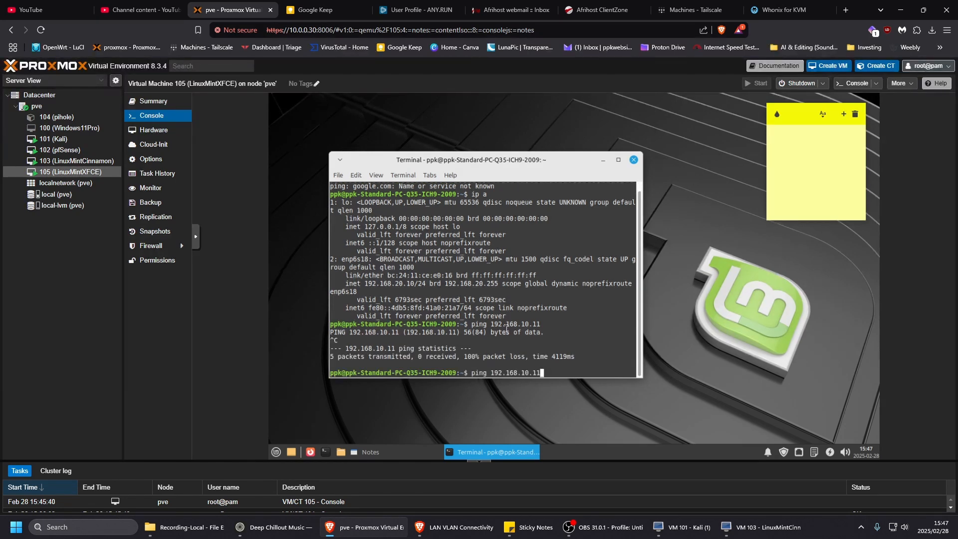
key("BackSpace")
key("BackSpace")
key("BackSpace")
key("BackSpace")
key("BackSpace")
type("30.11")
key("Return")
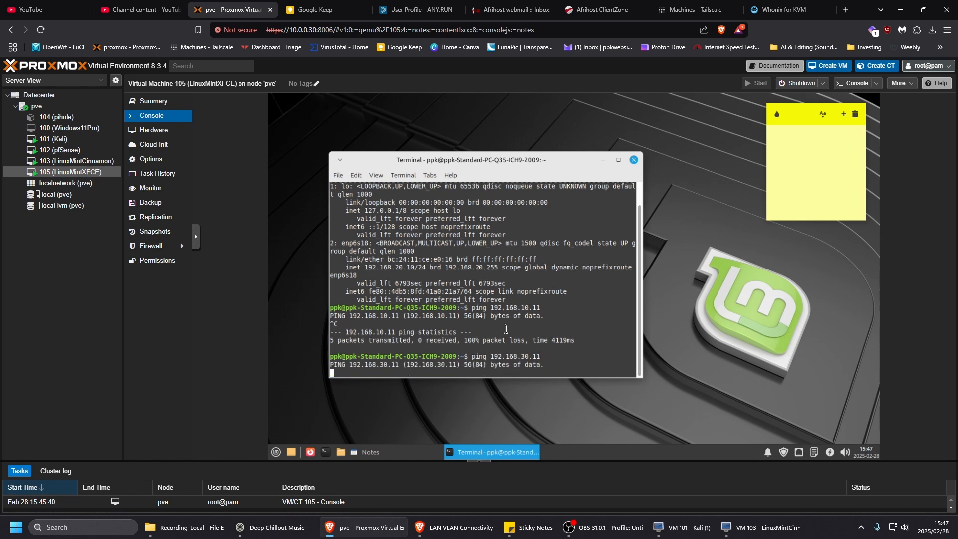
key("ctrl+c")
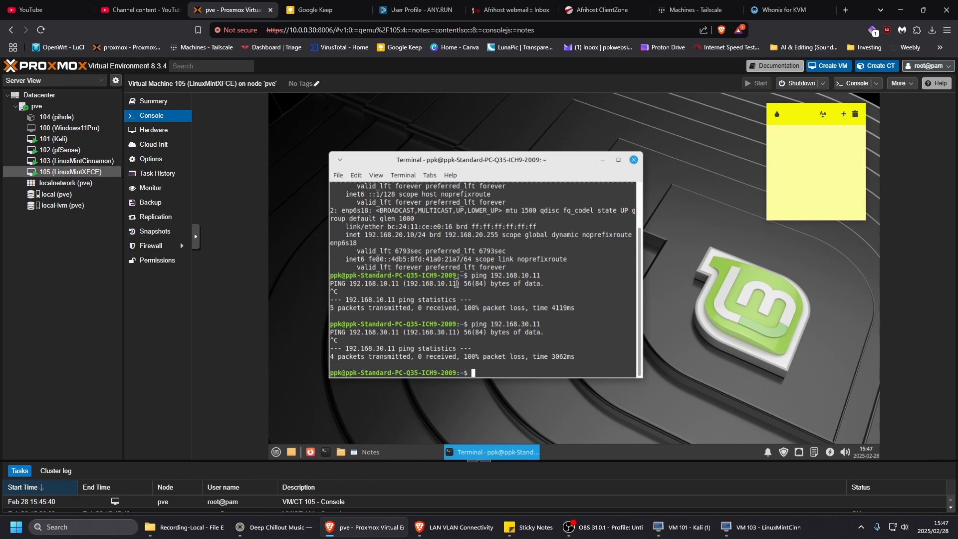
Step: Switch to the LinuxMintCinnamon virtual machine, ping the Kali machine at 192.168.10.11 and stop the ping
left_click(677, 531)
left_click(759, 531)
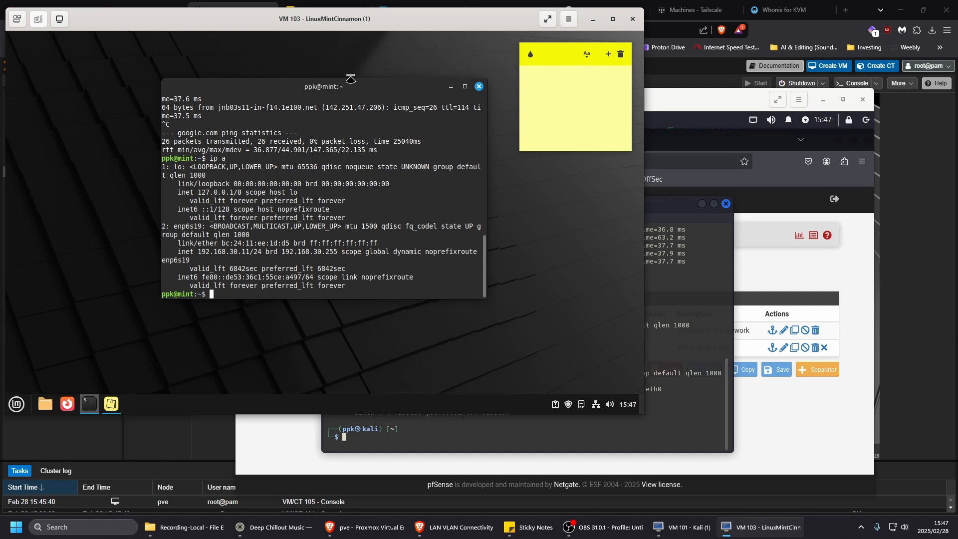
type("ping 192.168.10.11")
key("Return")
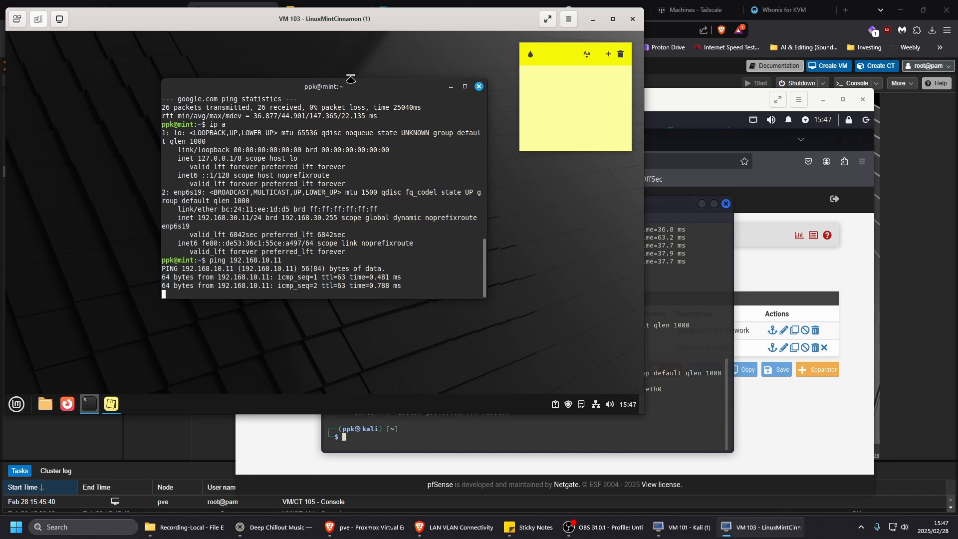
key("ctrl+c")
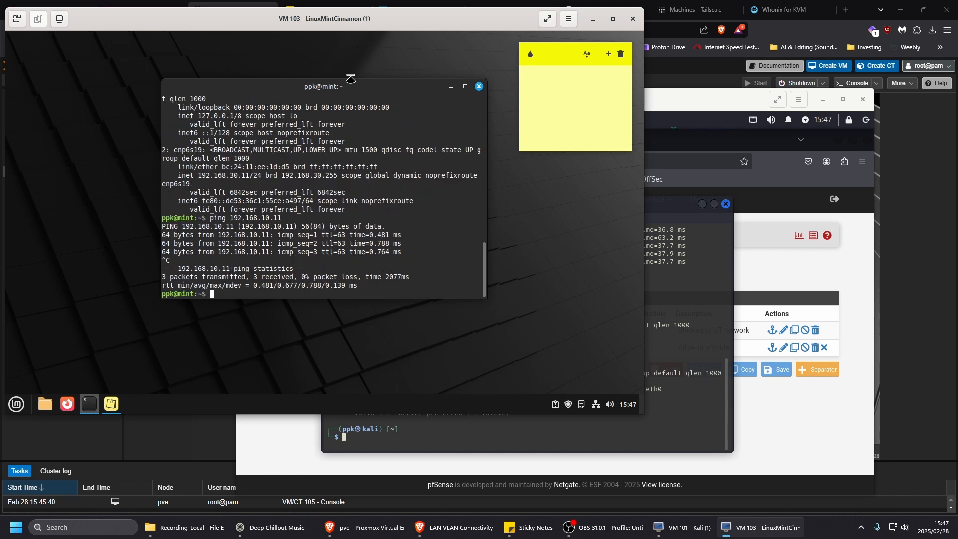
Step: Ping the LinuxMintXFCE machine at 192.168.20.10 from the LinuxMintCinnamon terminal and stop the ping
type("ping 192.168.10")
key("BackSpace")
key("BackSpace")
type("20.10")
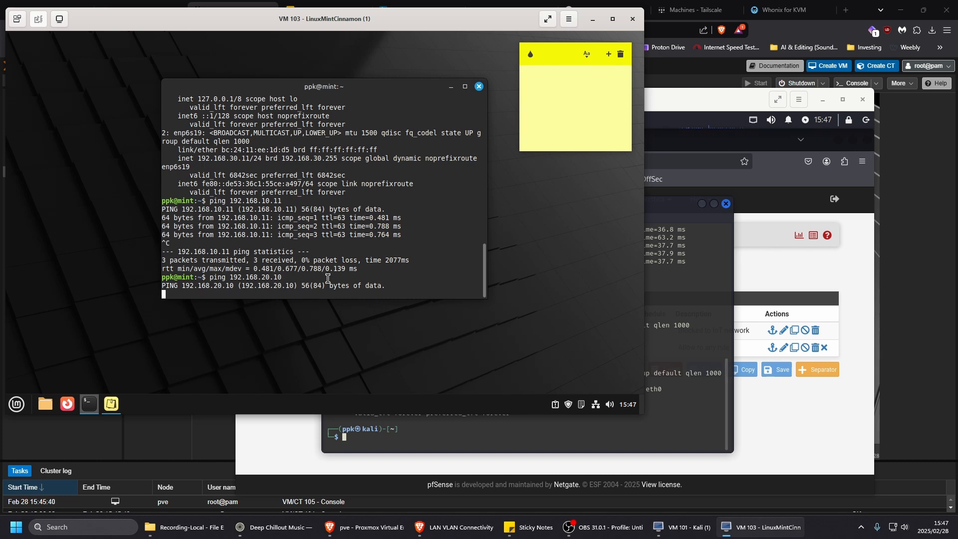
key("ctrl+c")
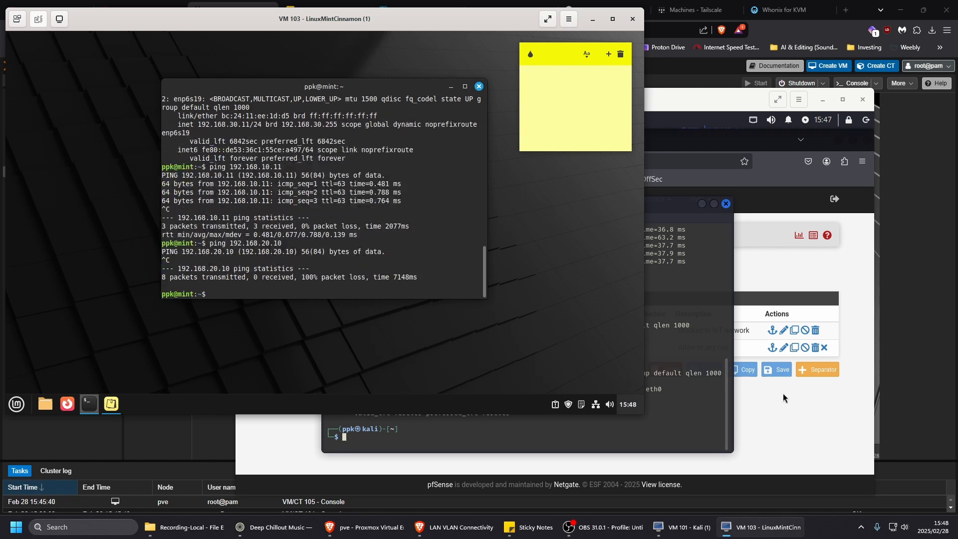
Step: Switch to the Kali terminal, ping the LinuxMintCinnamon machine at 192.168.30.11 and stop the ping
left_click(704, 410)
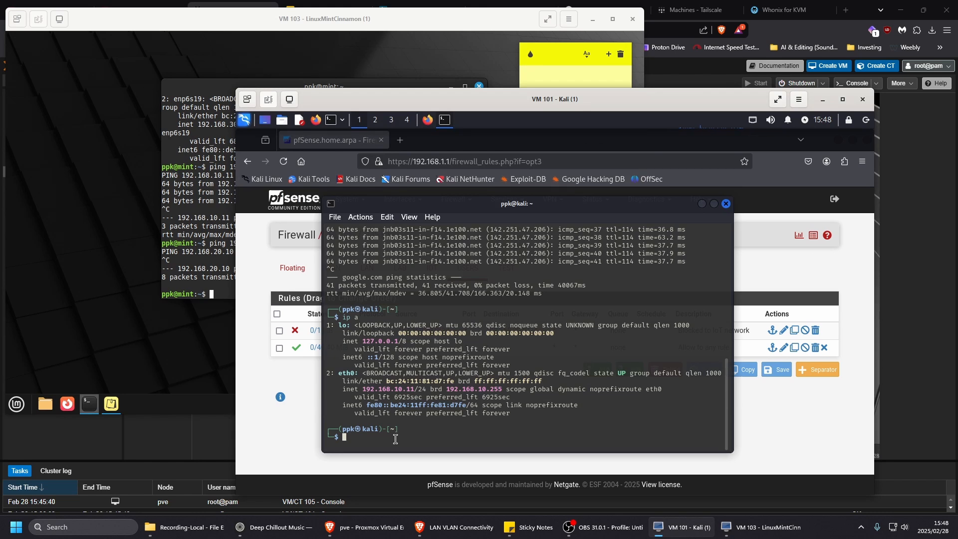
type("ping 192.168.30.11")
key("Return")
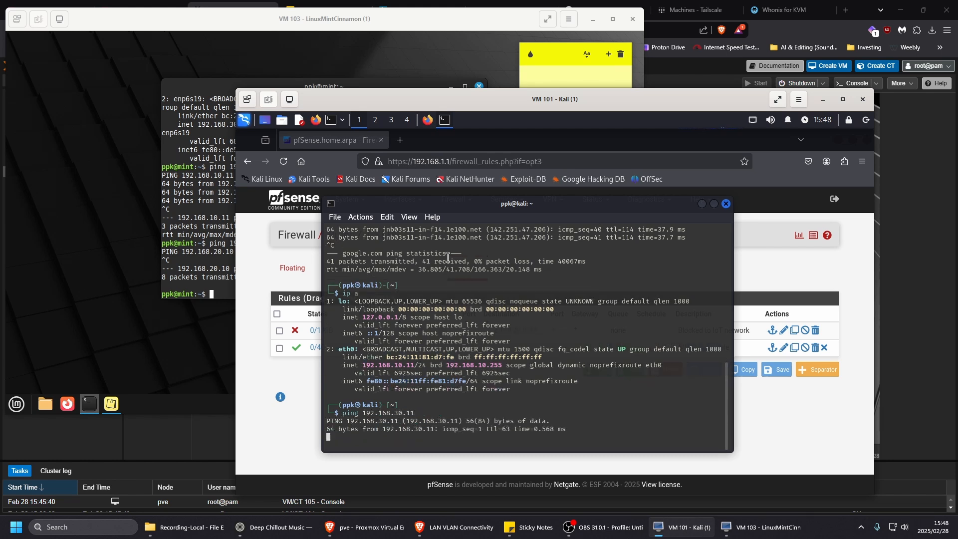
key("ctrl+c")
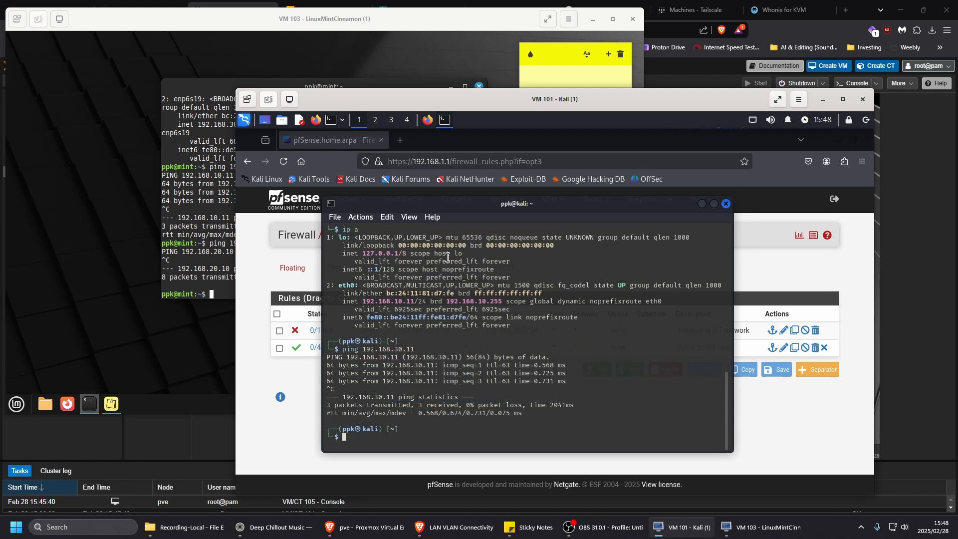
Step: Try to ping the LinuxMintXFCE machine from Kali using the address 192.168.20.11
key("Up")
key("Left")
key("Left")
key("Left")
key("Left")
key("Left")
key("Delete")
type("2")
key("Right")
key("Right")
key("Right")
key("Right")
key("Return")
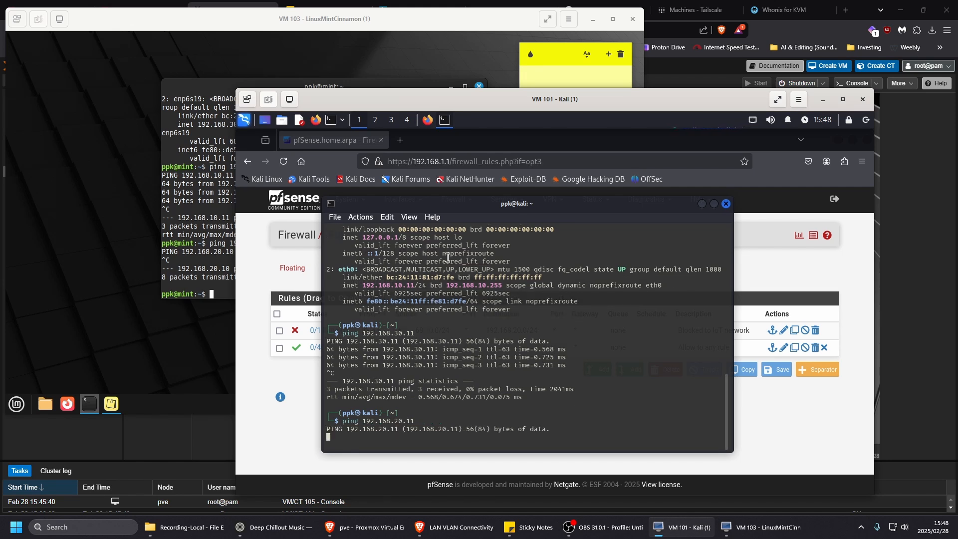
Step: Check the IPv4 address in the LinuxMintXFCE console, then return to Kali and stop the running ping
left_click(371, 527)
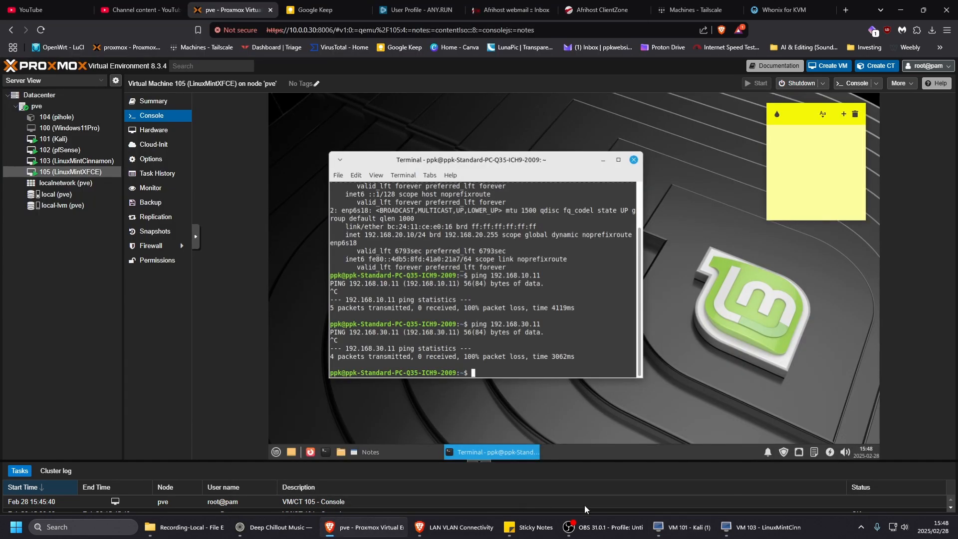
mouse_move(711, 532)
left_click(758, 528)
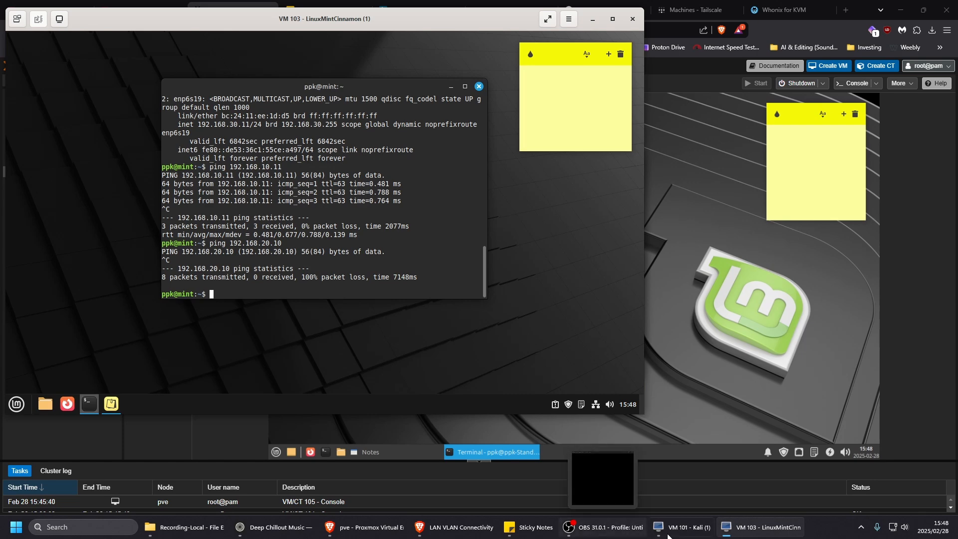
left_click(696, 534)
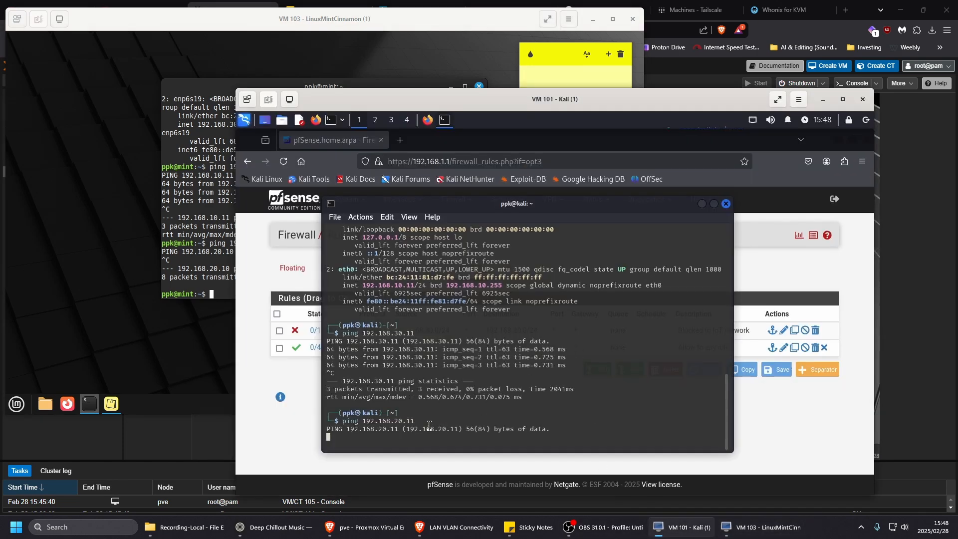
key("ctrl+c")
Step: Ping the LinuxMintXFCE machine at 192.168.20.10 from the Kali terminal and stop the ping
key("Up")
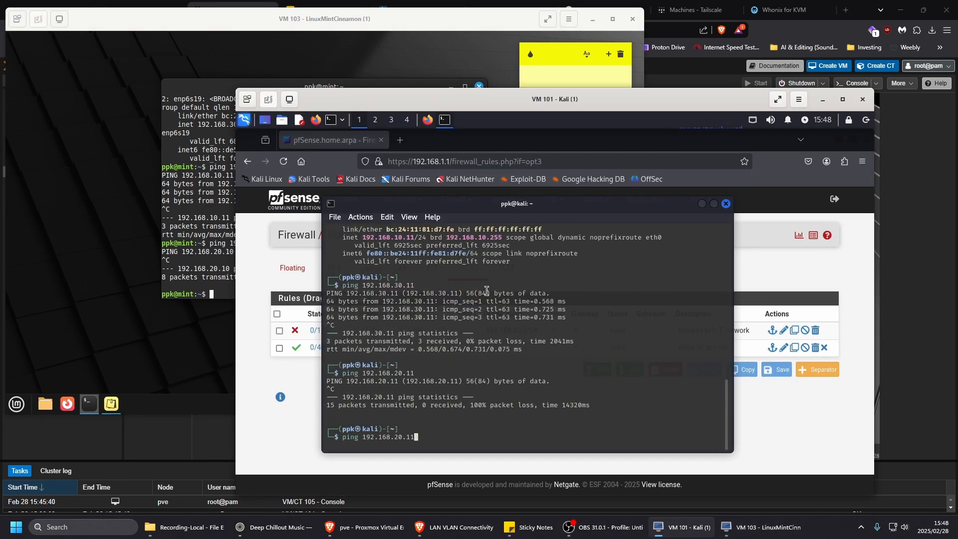
key("BackSpace")
key("BackSpace")
type("10")
key("Return")
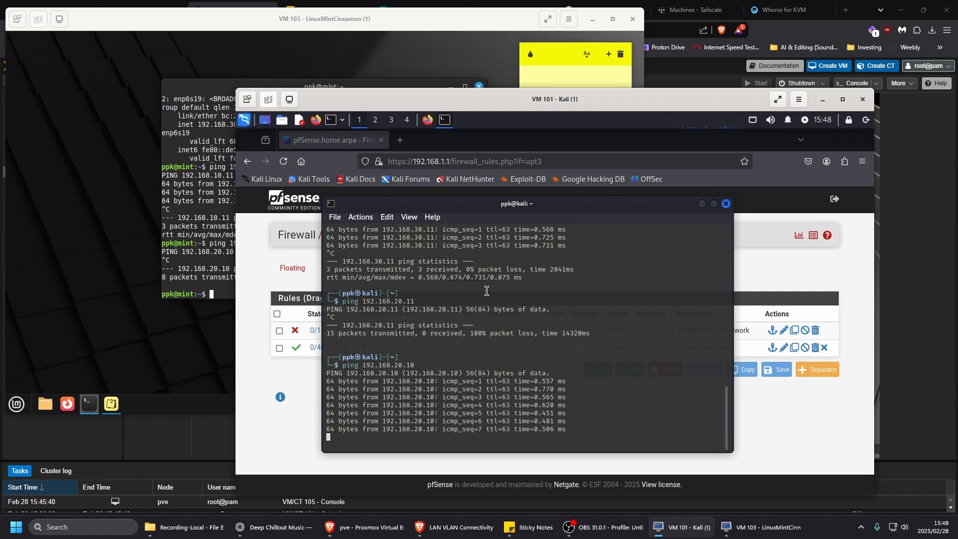
key("ctrl+c")
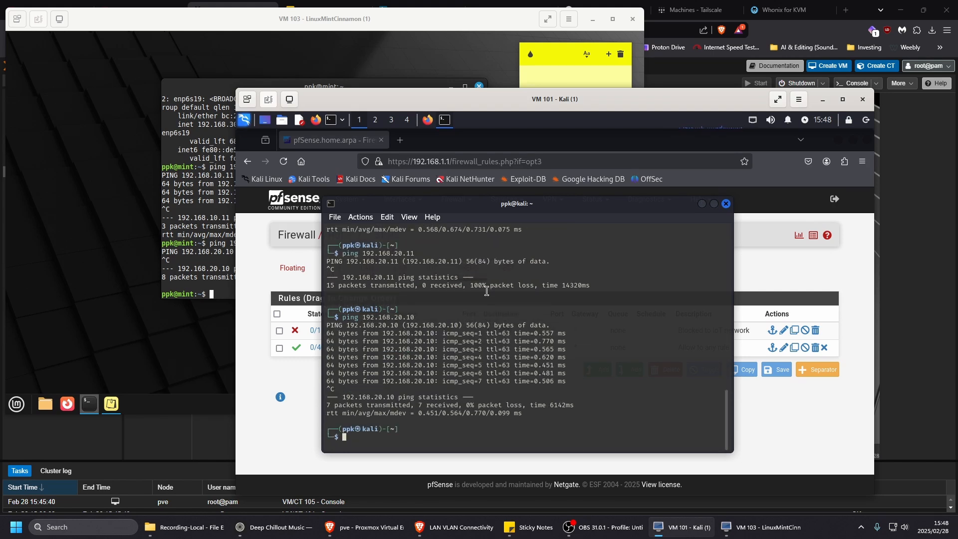
Step: Minimize the Kali terminal and open pfSense's Interface Assignments page to review each interface's network port
left_click(702, 204)
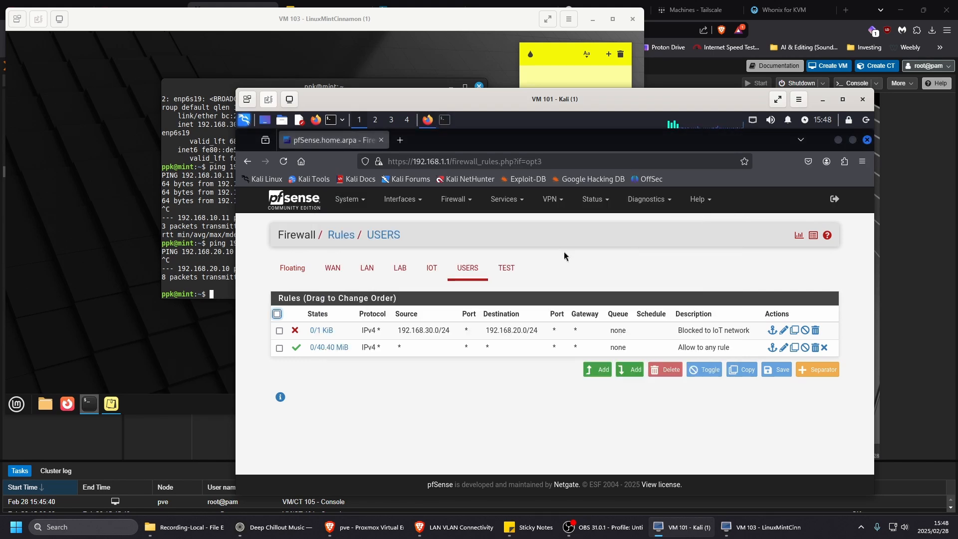
left_click_drag(605, 100, 472, 55)
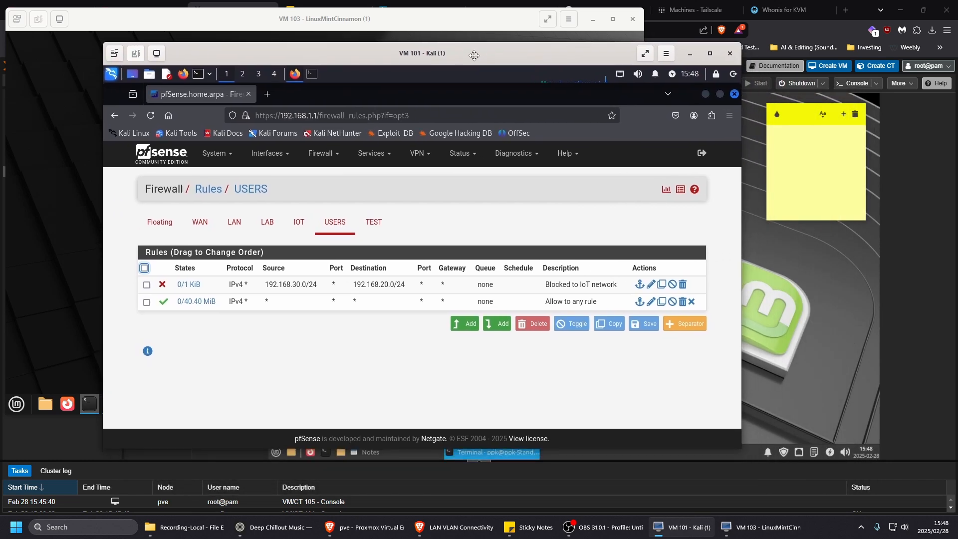
left_click(283, 155)
left_click(288, 179)
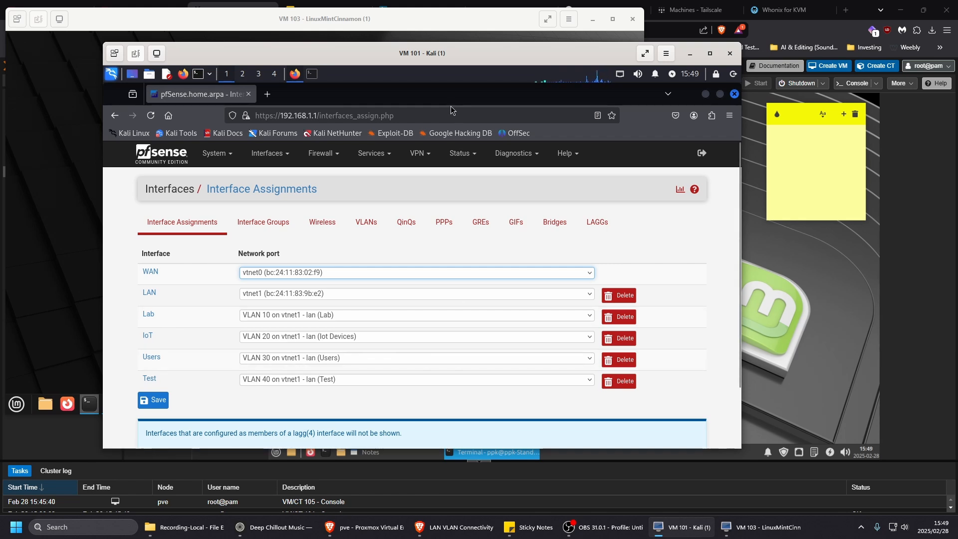
left_click_drag(430, 53, 432, 55)
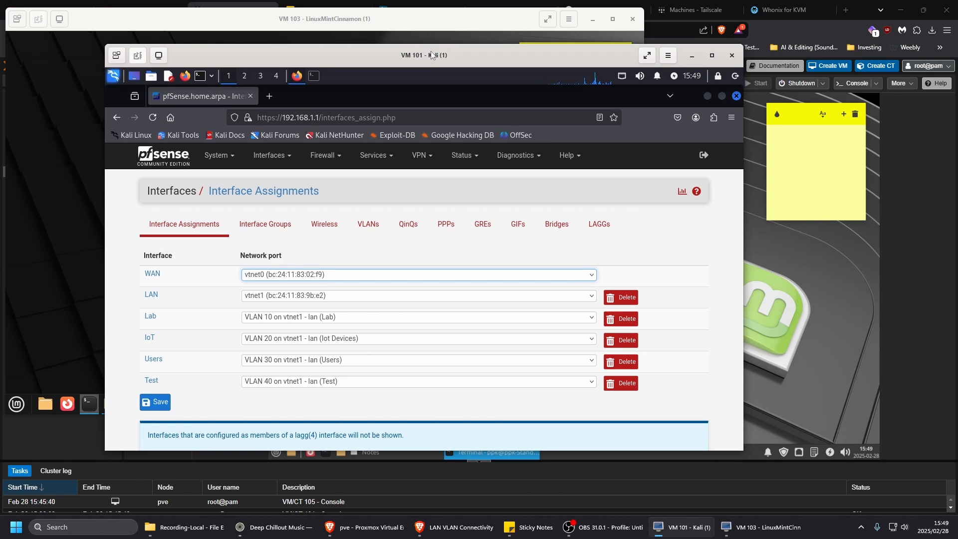